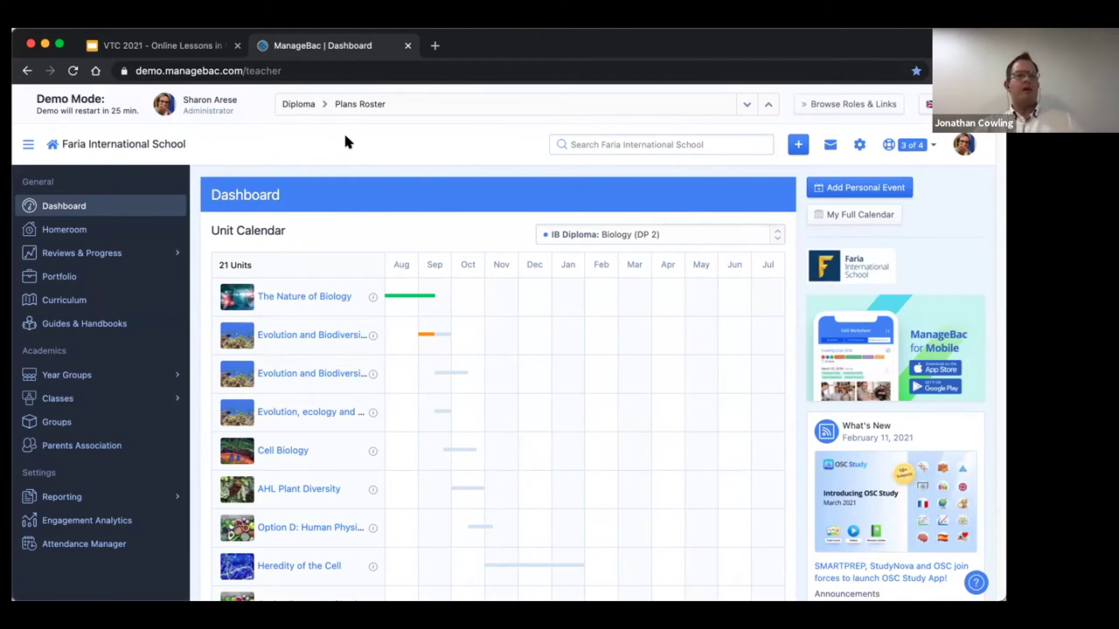
left_click(804, 107)
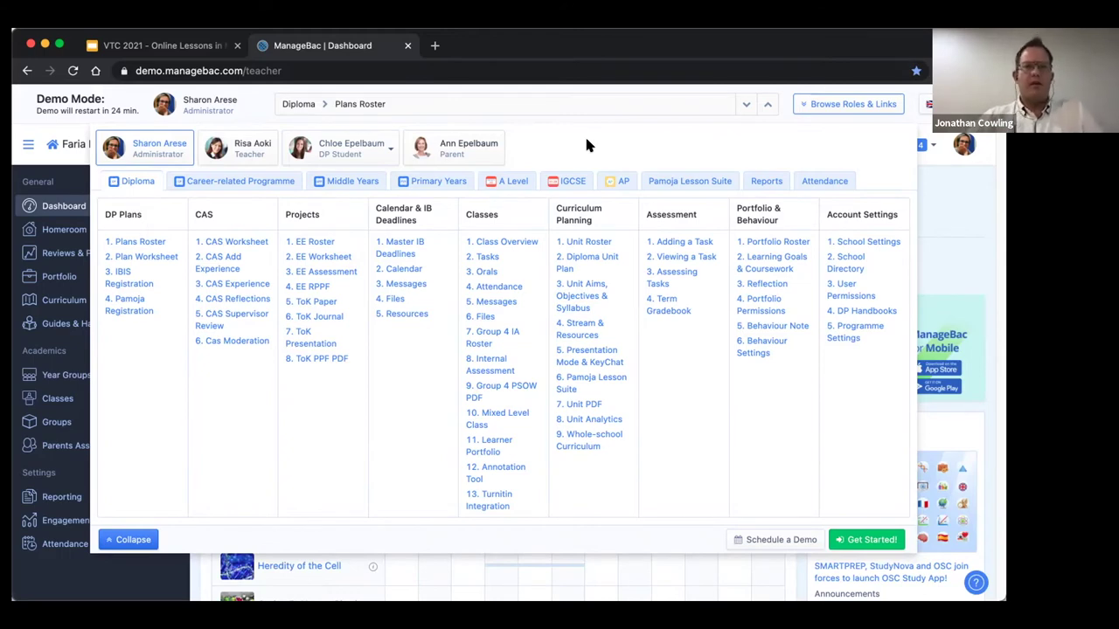
left_click(939, 207)
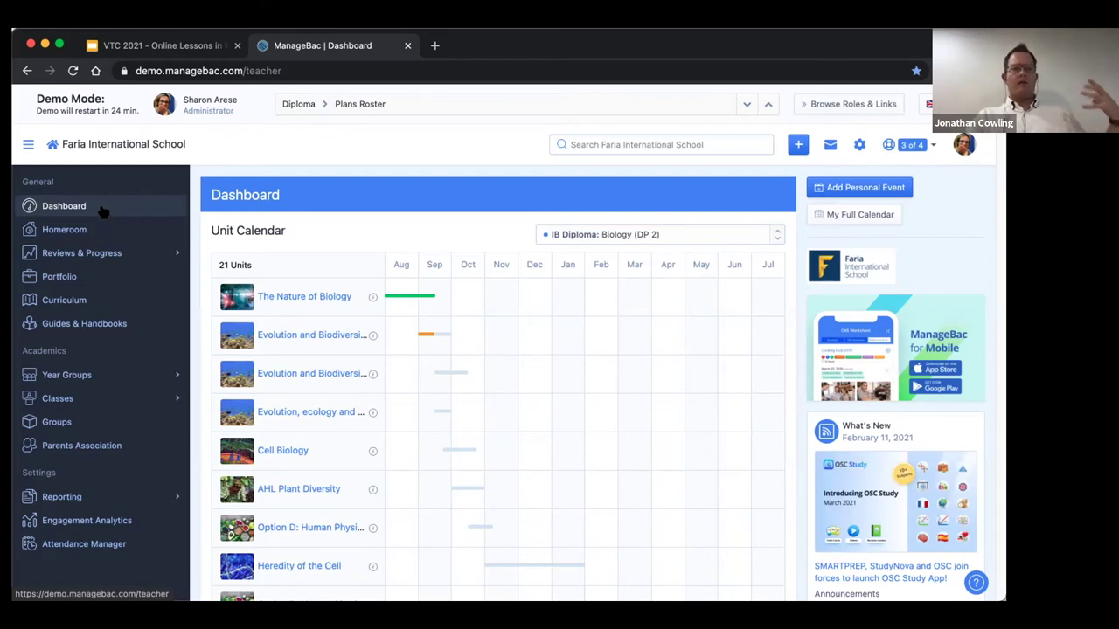
left_click(104, 211)
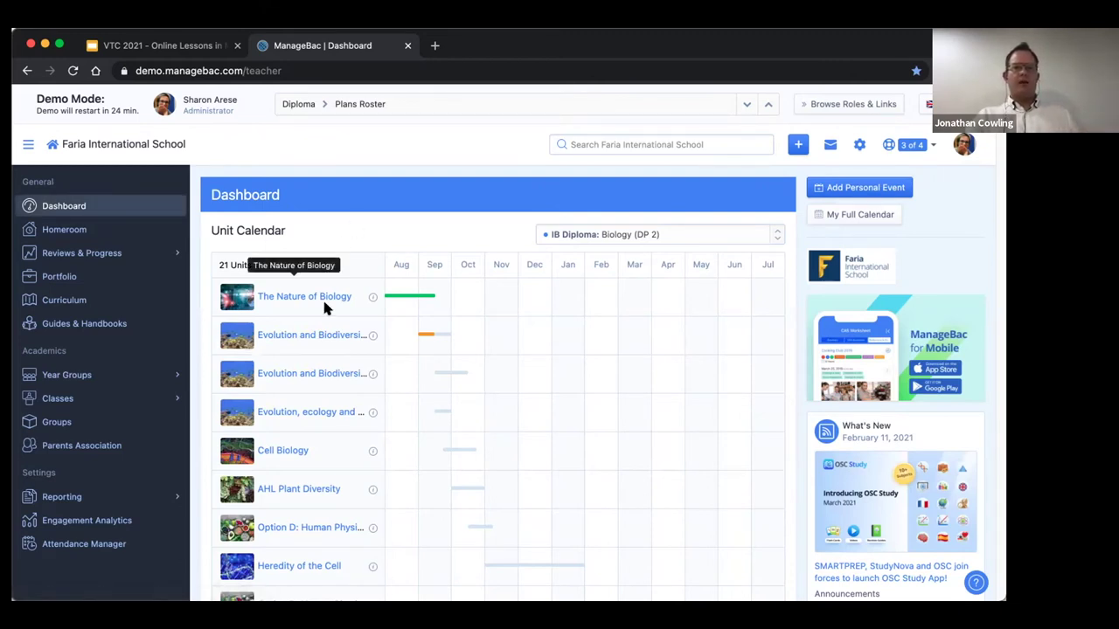
scroll(319, 301, "down", 5)
scroll(318, 288, "down", 5)
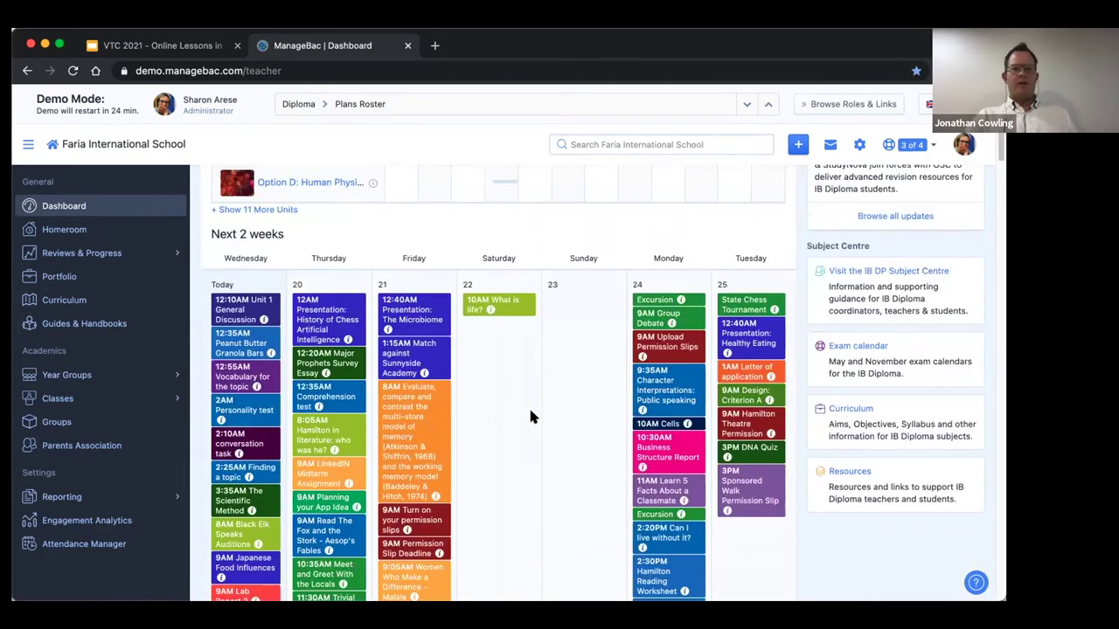
scroll(529, 417, "down", 2)
scroll(529, 417, "down", 10)
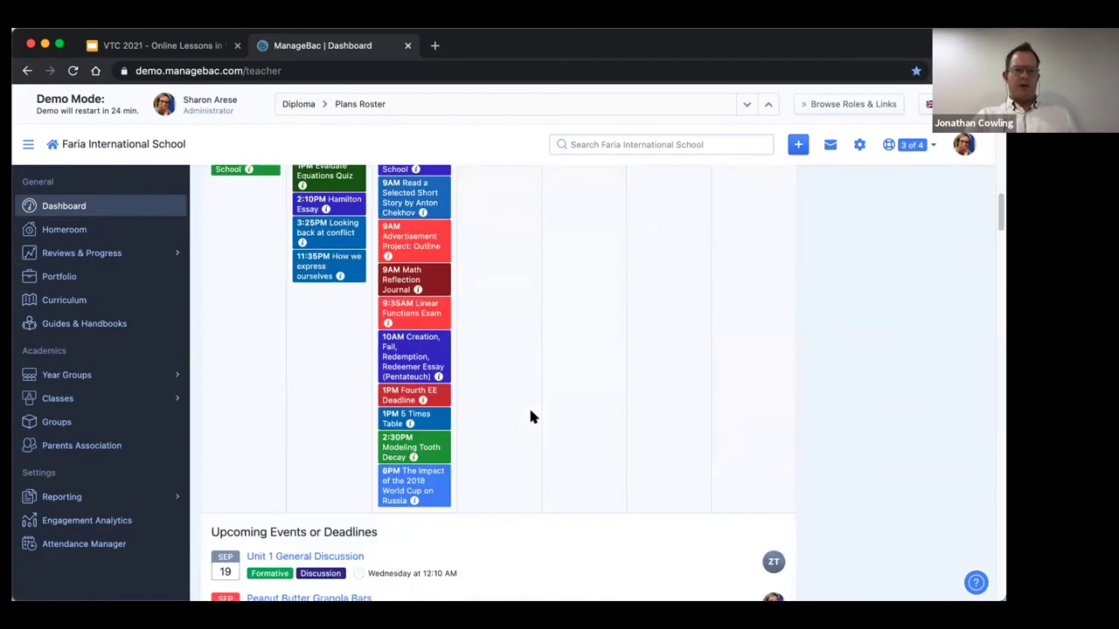
scroll(507, 411, "down", 5)
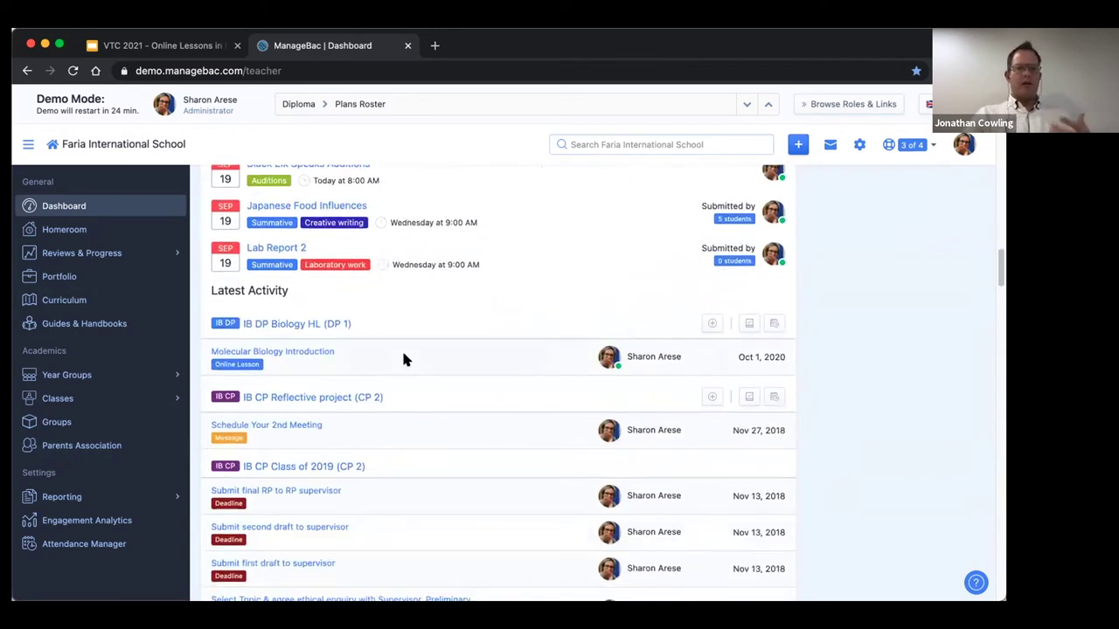
scroll(403, 353, "up", 2)
scroll(114, 226, "up", 15)
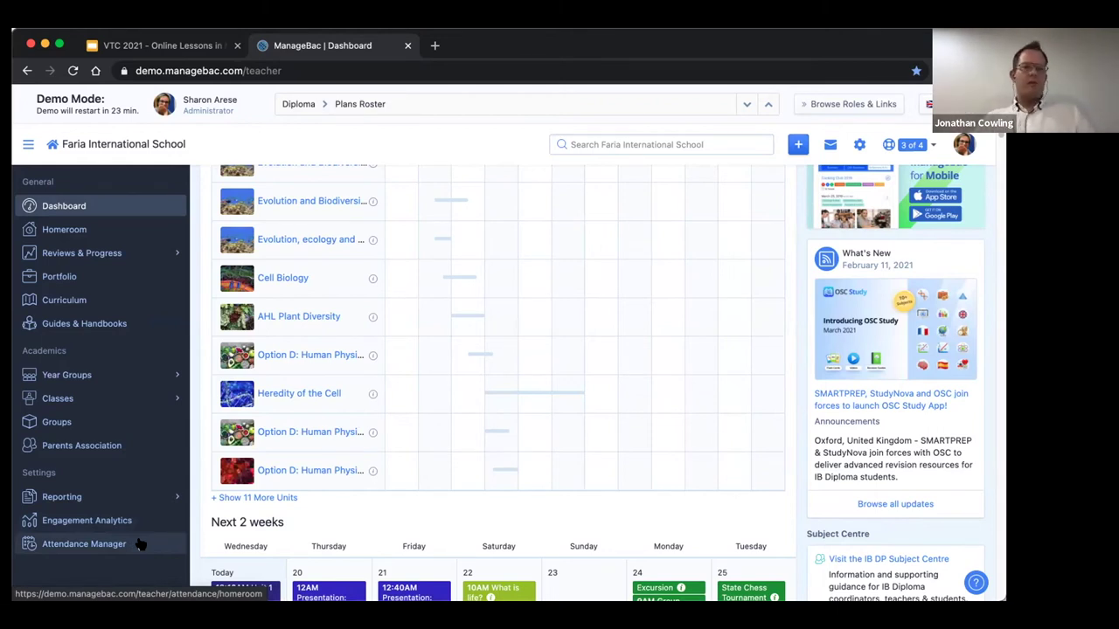
scroll(117, 325, "up", 3)
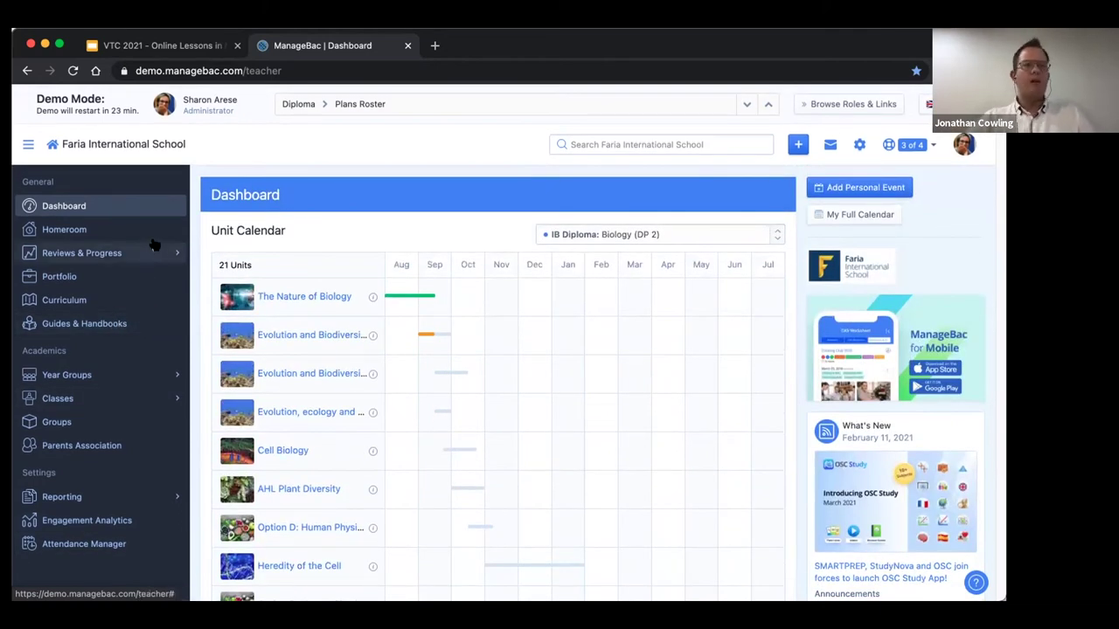
left_click(171, 398)
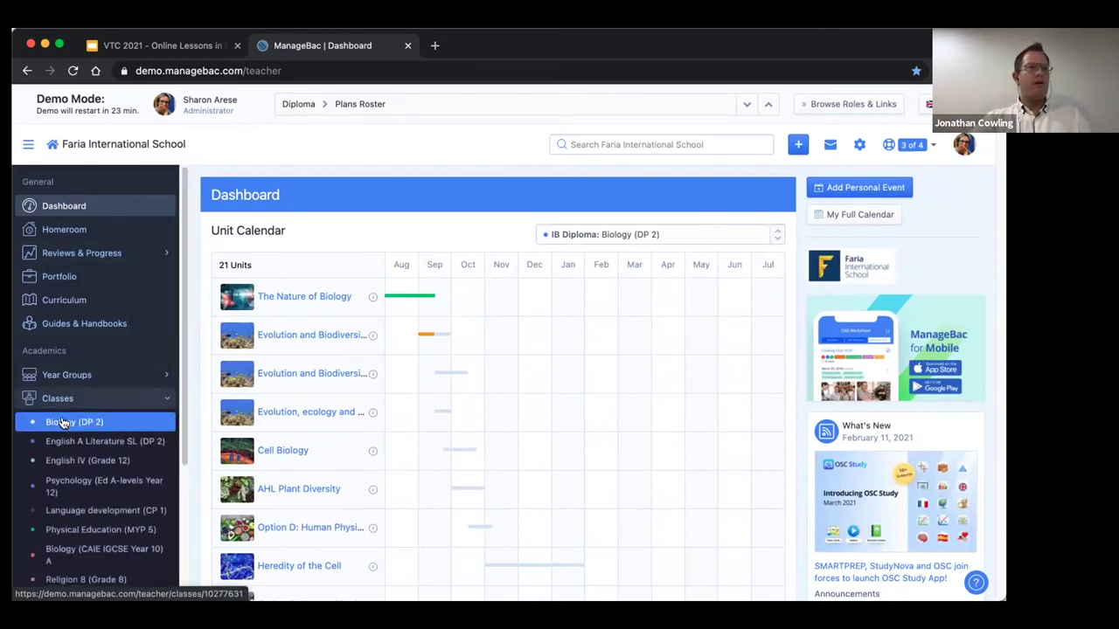
Open the Biology (DP 2) class overview and switch to its Attendance tab.
left_click(62, 423)
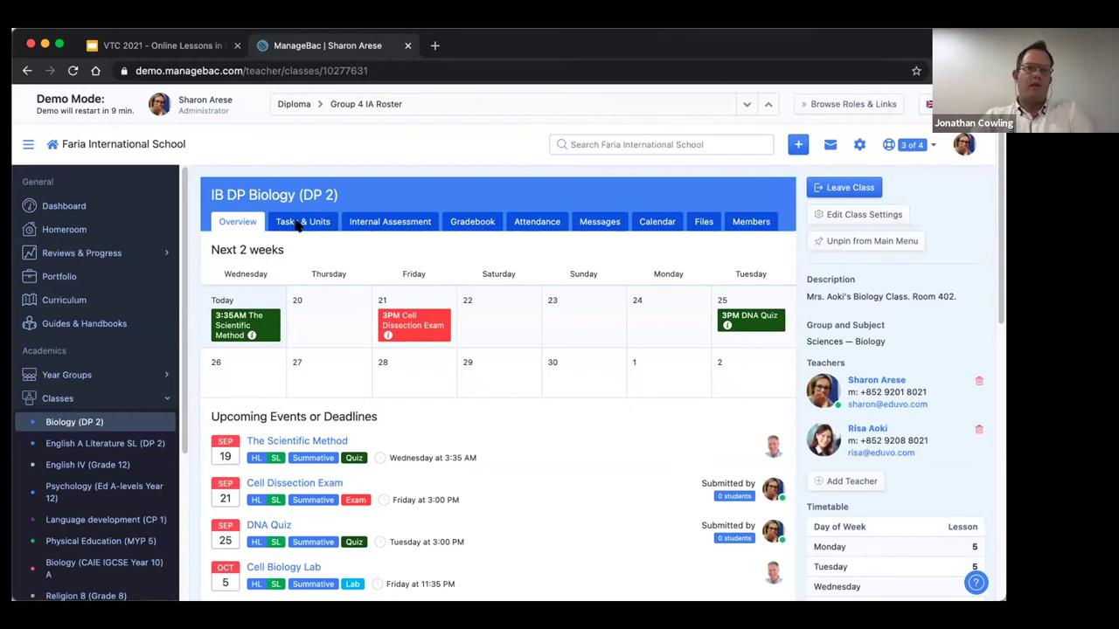
left_click(534, 224)
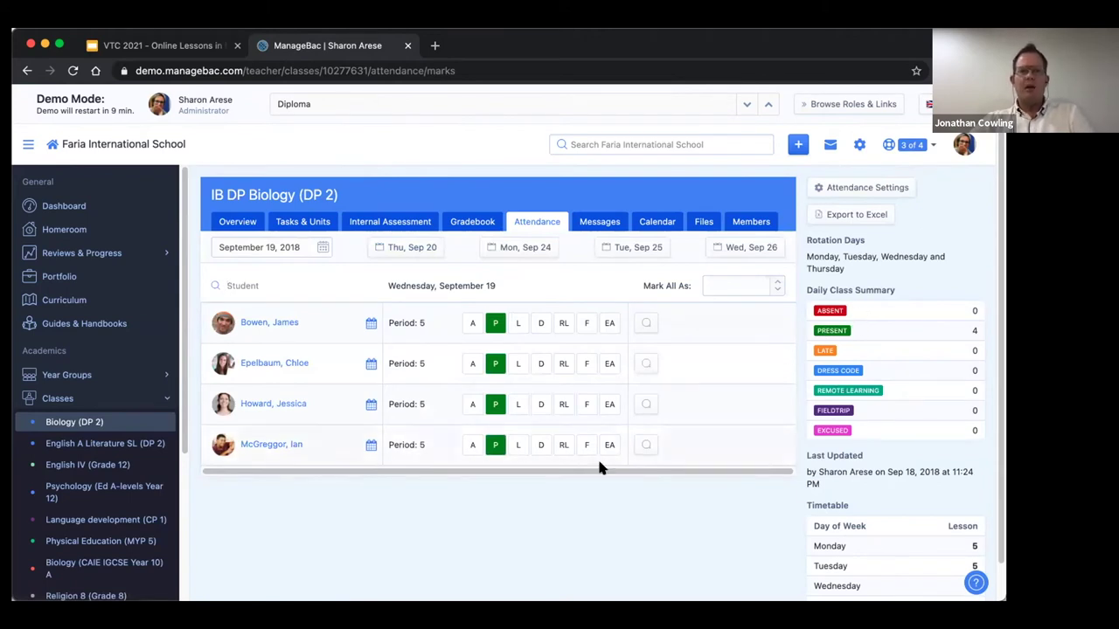
Browse the Biology class's Messages, Calendar and Tasks & Units tabs, then open English A Literature SL (DP 2).
left_click(594, 222)
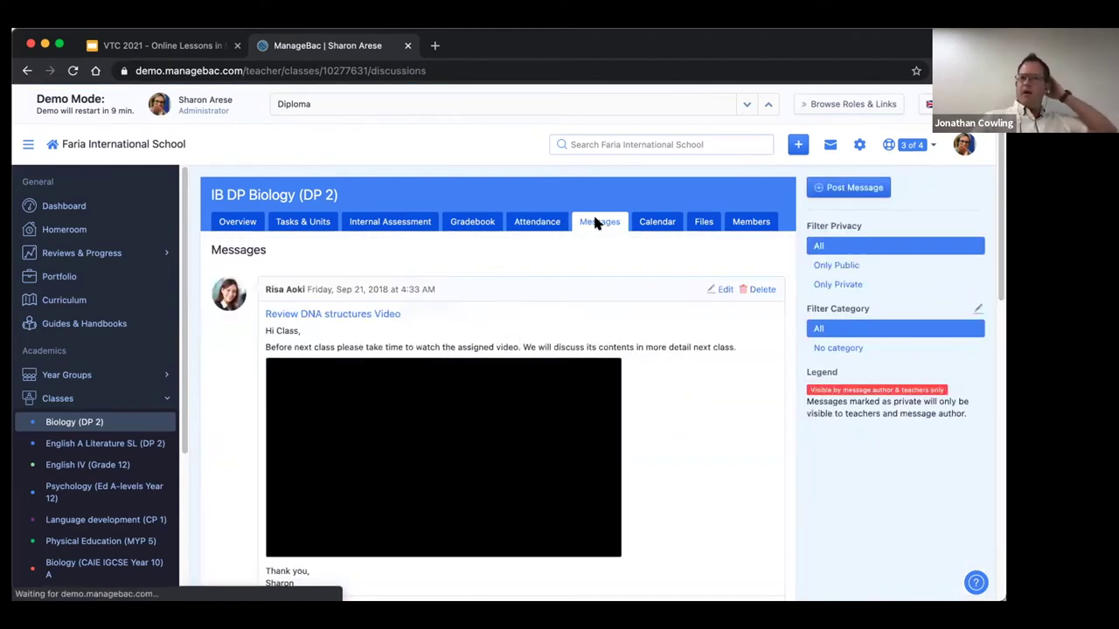
left_click(657, 222)
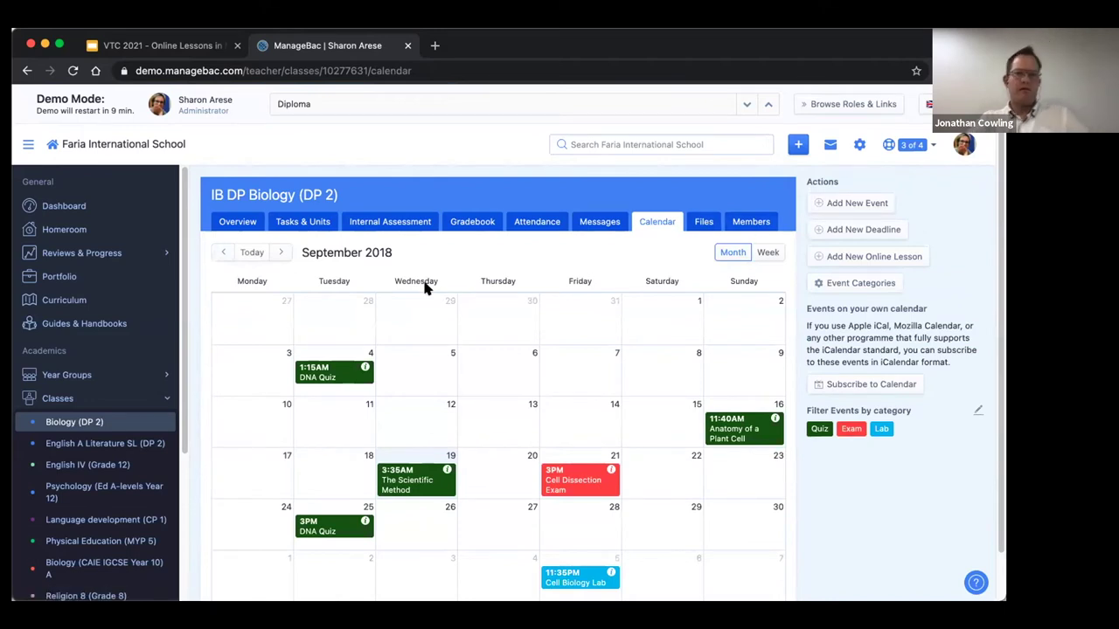
left_click(297, 224)
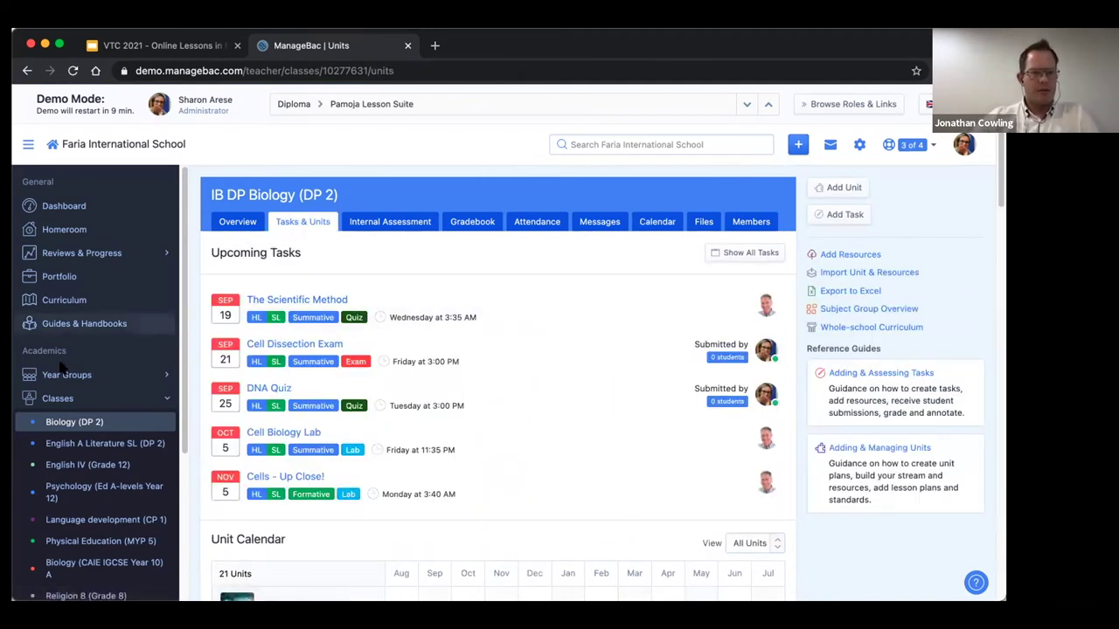
left_click(84, 446)
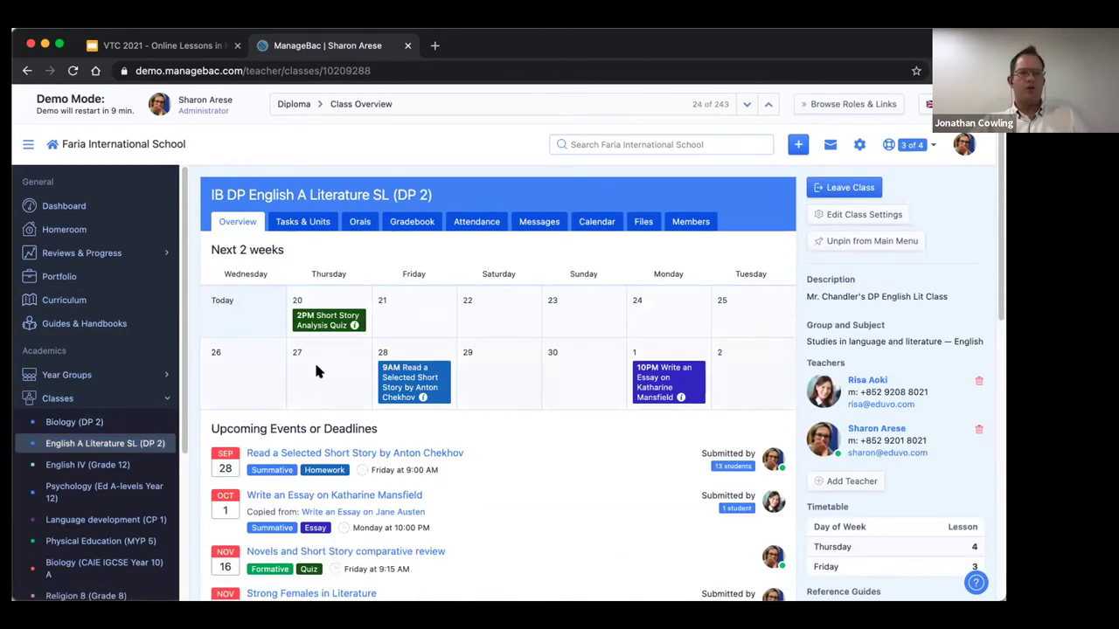
Show the English A Literature SL class's Tasks & Units calendar and open the Short Stories unit planner.
scroll(316, 367, "down", 5)
scroll(315, 366, "down", 8)
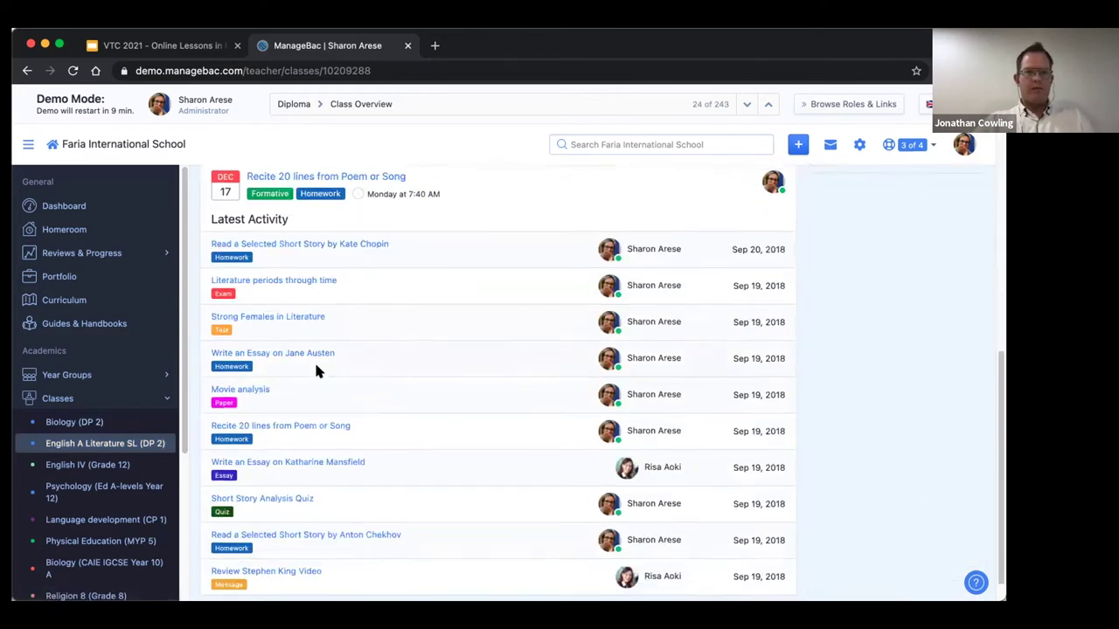
scroll(314, 367, "up", 12)
scroll(315, 367, "up", 1)
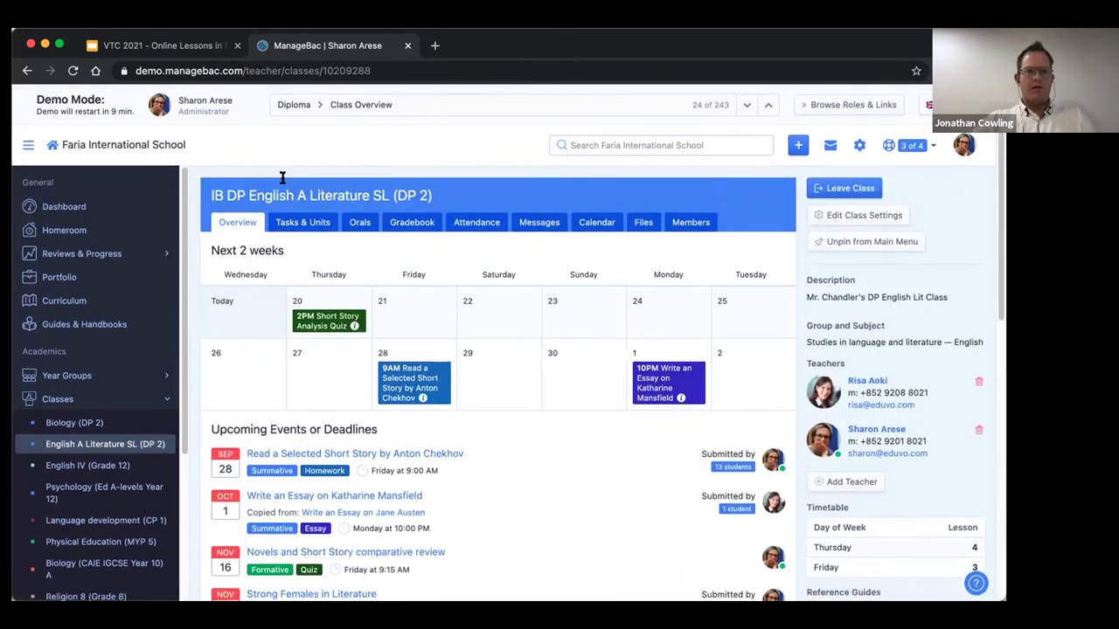
left_click(301, 223)
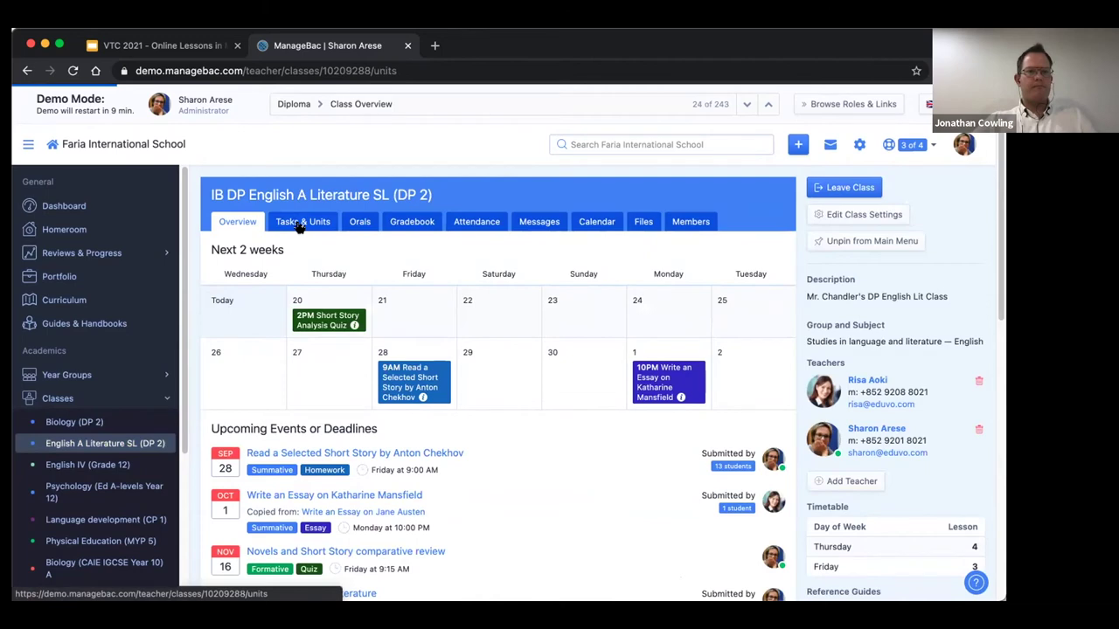
scroll(346, 370, "down", 2)
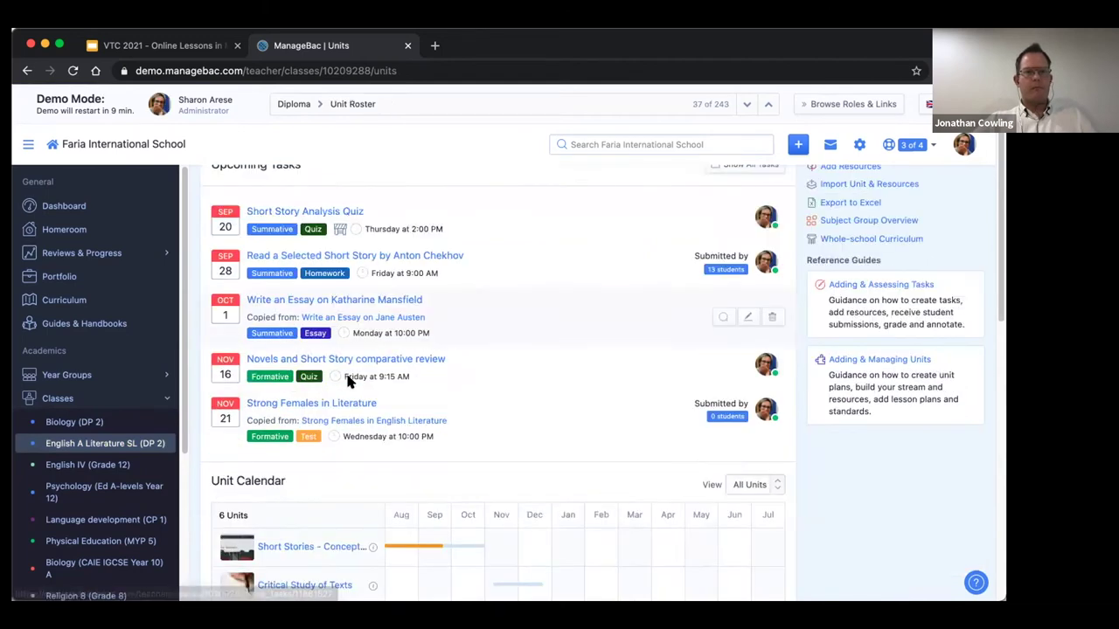
scroll(347, 381, "down", 4)
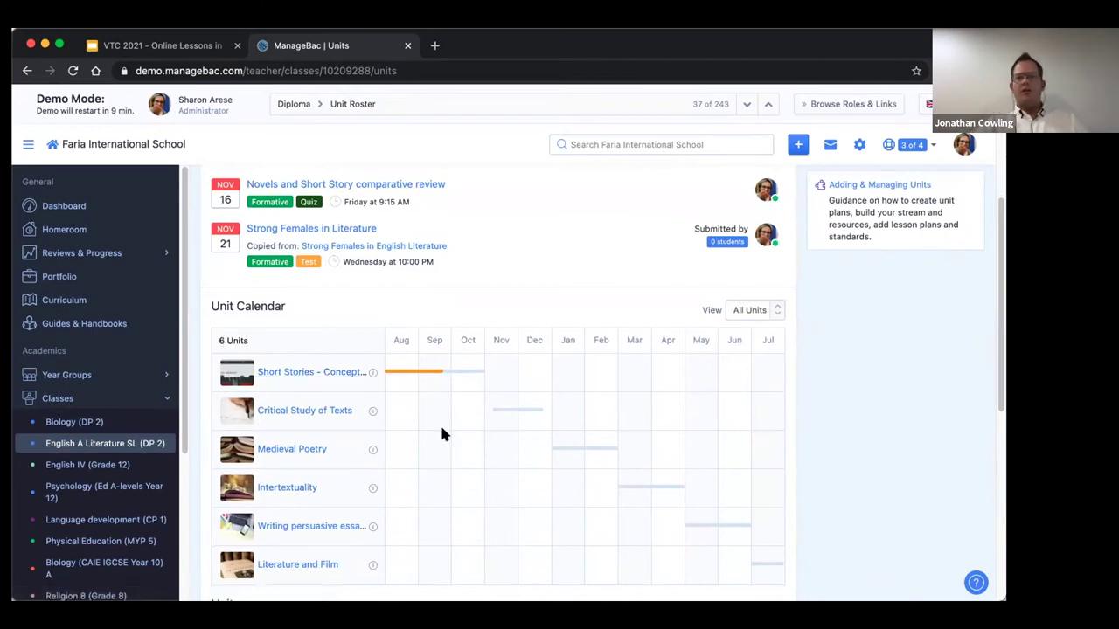
scroll(441, 435, "down", 2)
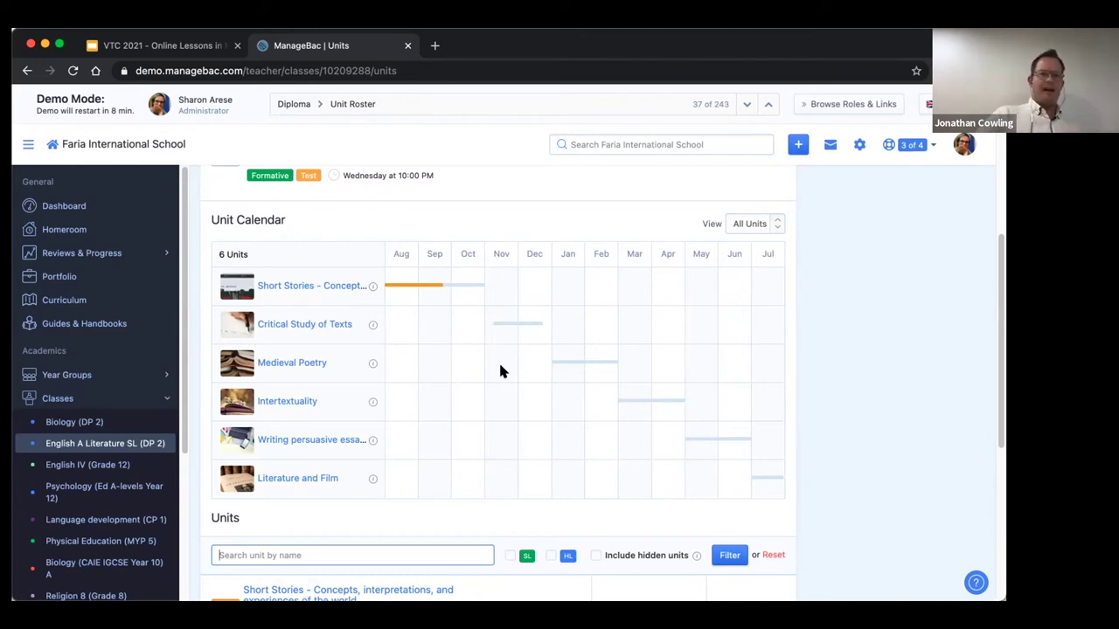
left_click(290, 286)
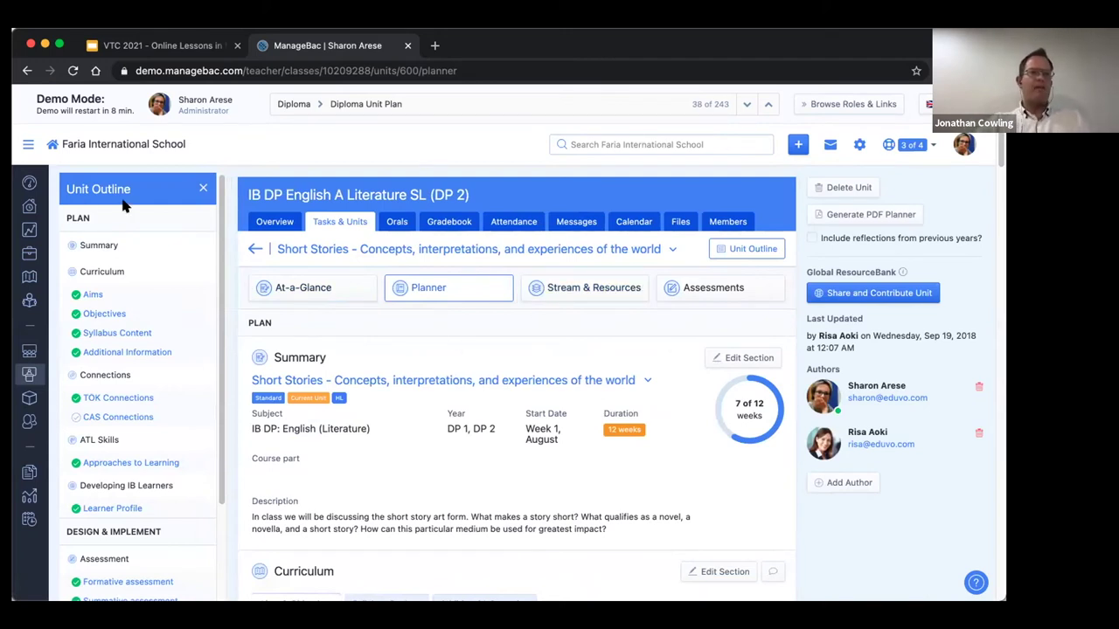
Look over the Short Stories planner, then switch to the unit's At-a-Glance overview.
scroll(103, 367, "down", 2)
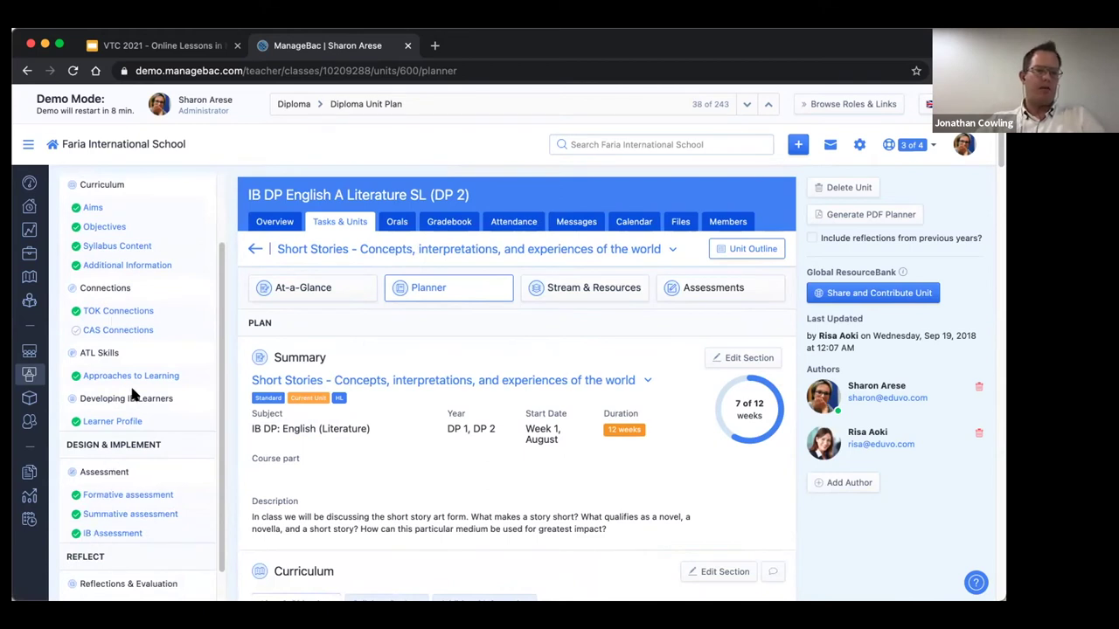
scroll(123, 507, "down", 1)
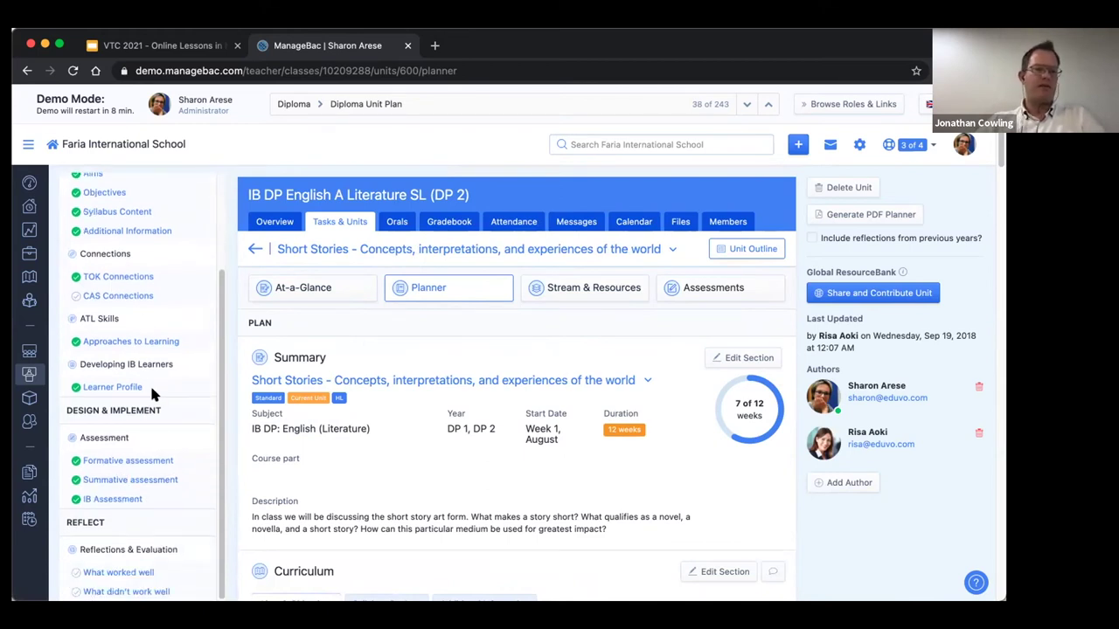
scroll(150, 383, "up", 3)
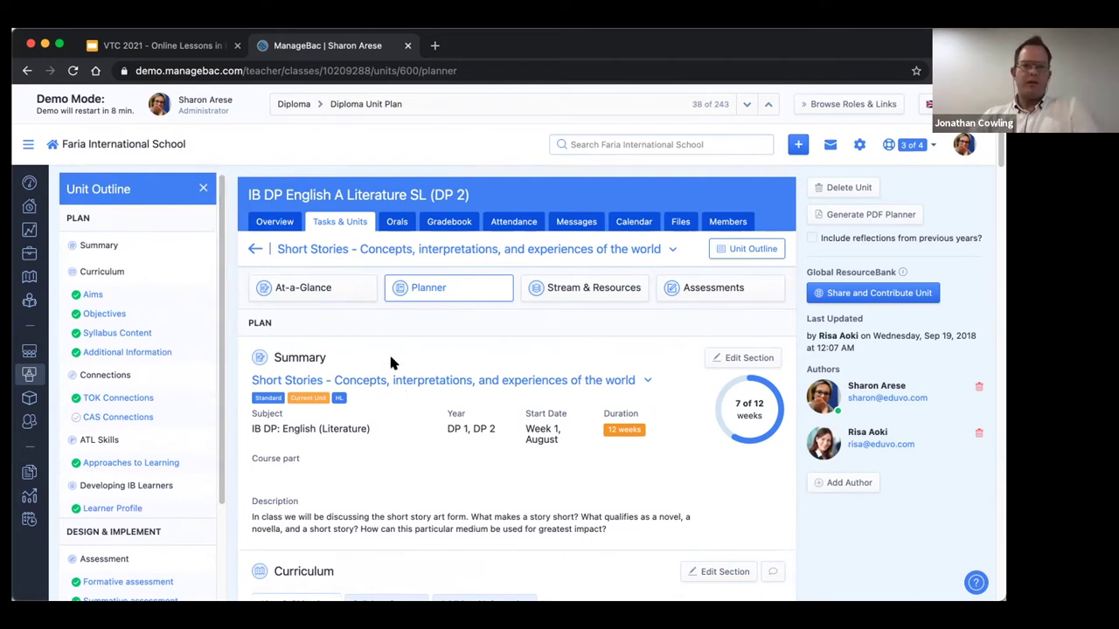
left_click(299, 287)
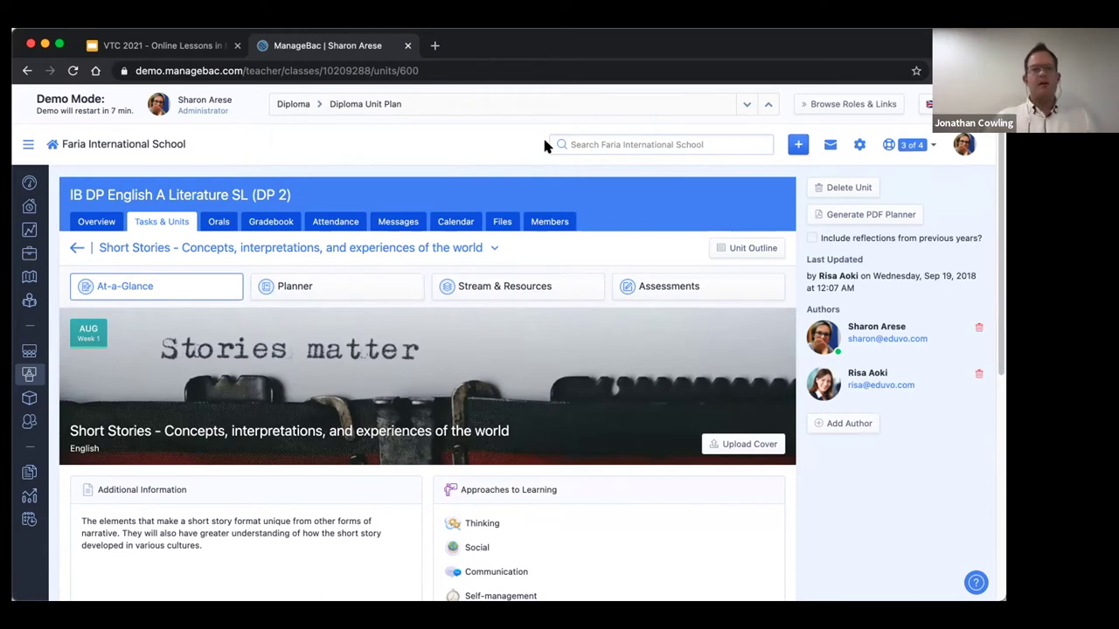
Read through the At-a-Glance page's cover, Additional Information and Approaches to Learning.
scroll(415, 293, "down", 2)
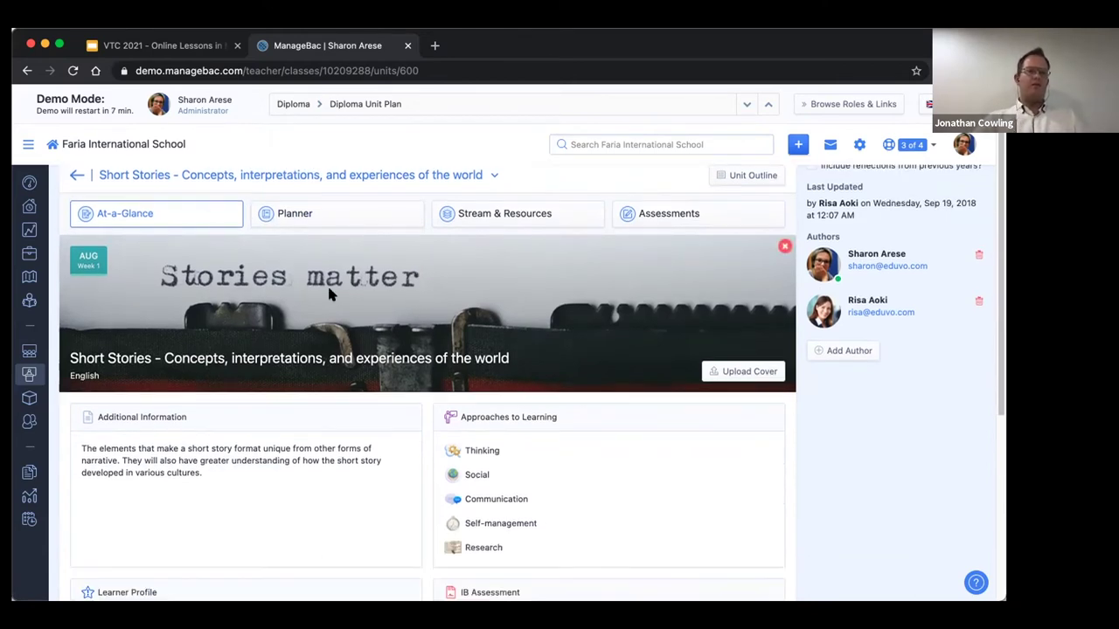
scroll(253, 402, "down", 2)
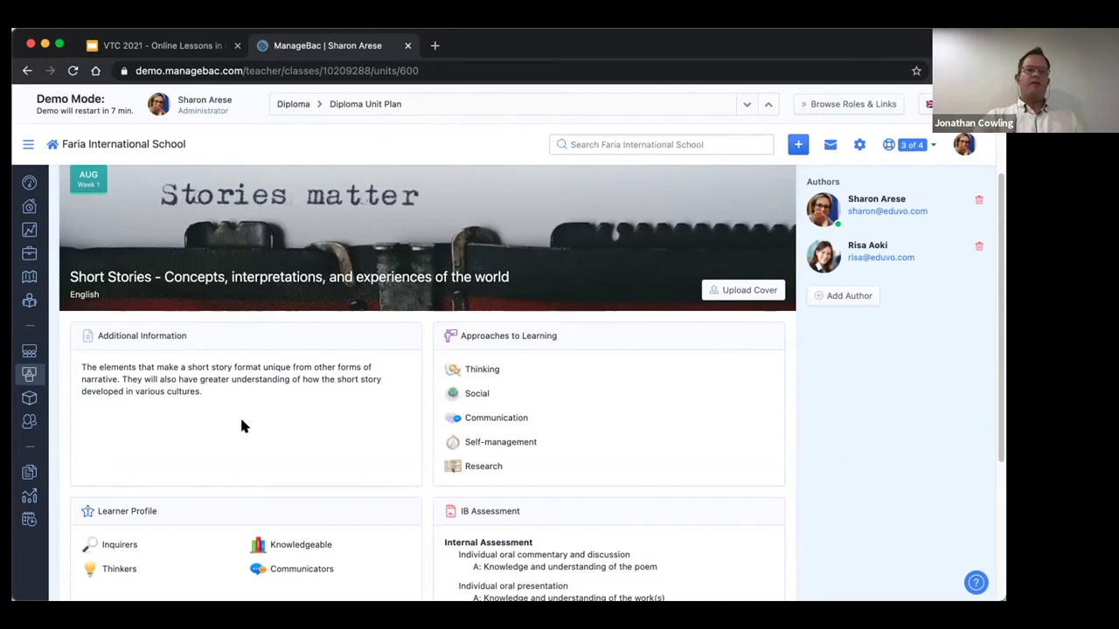
scroll(243, 426, "up", 2)
scroll(254, 459, "down", 2)
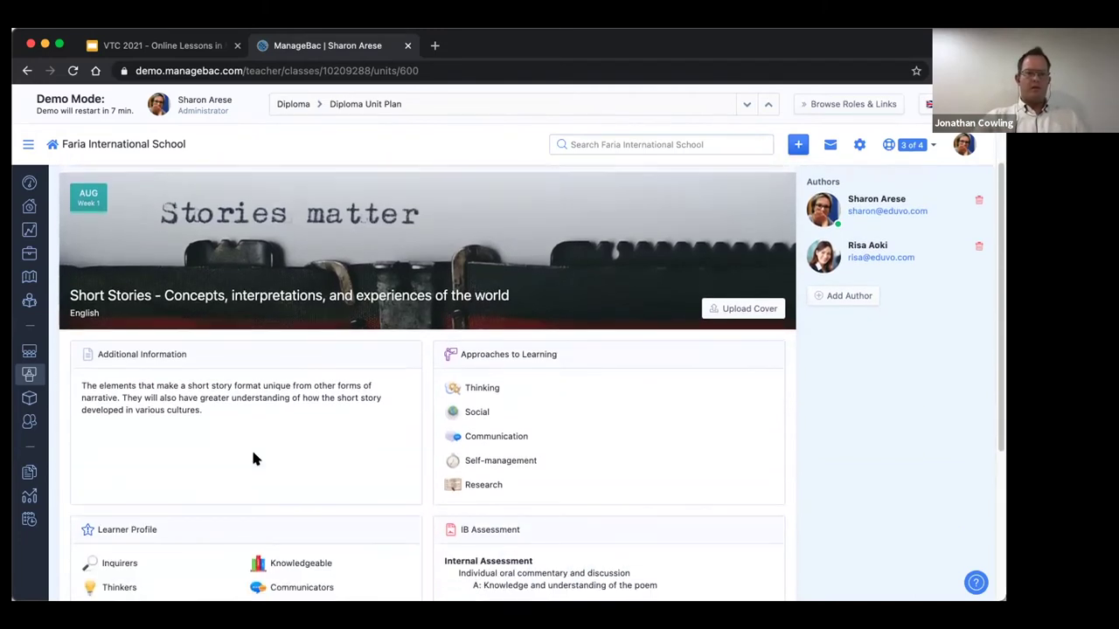
scroll(252, 457, "down", 4)
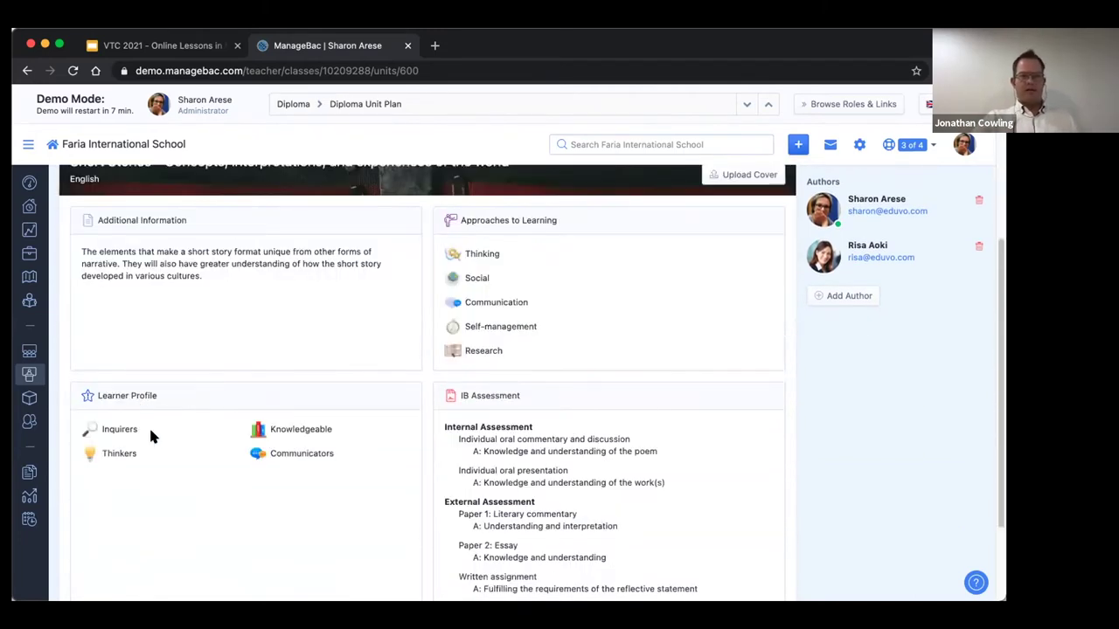
scroll(149, 432, "down", 3)
scroll(299, 412, "up", 5)
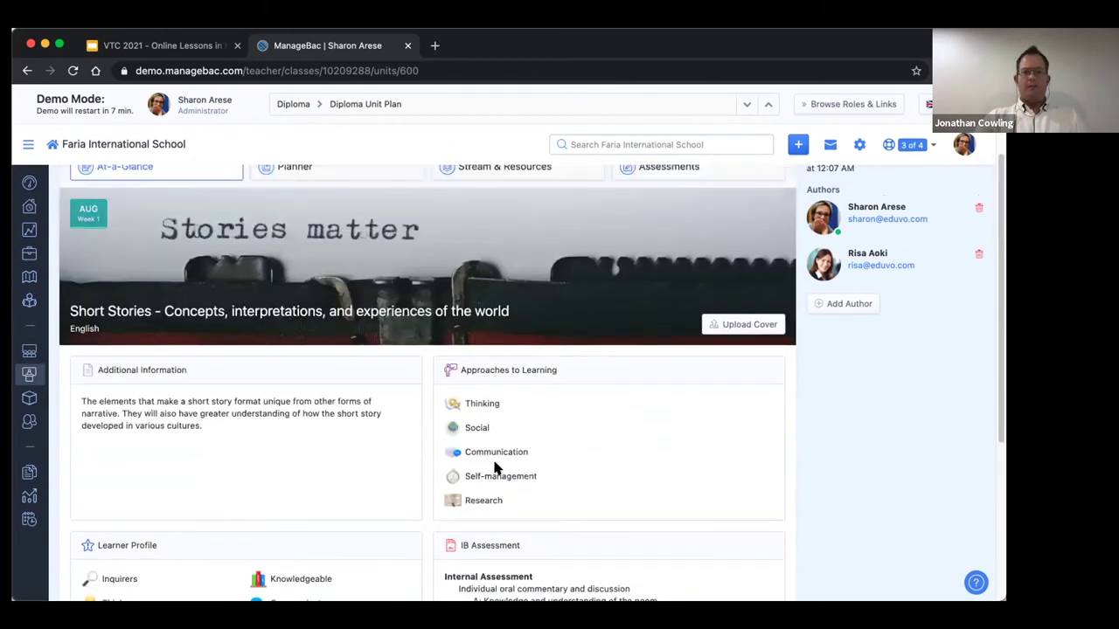
scroll(566, 456, "down", 3)
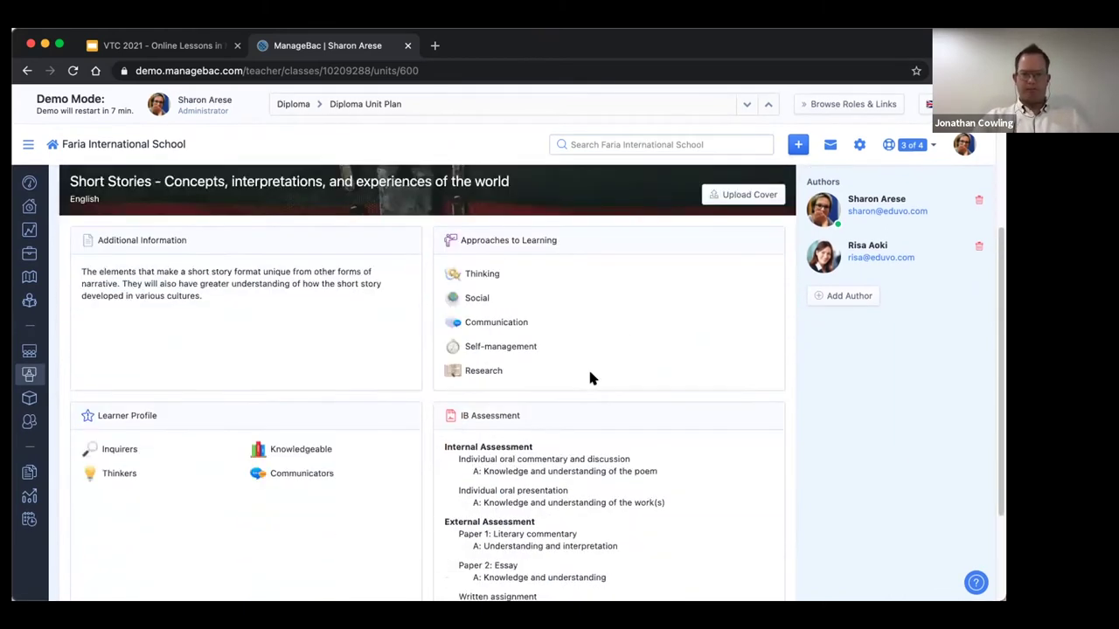
scroll(561, 453, "up", 5)
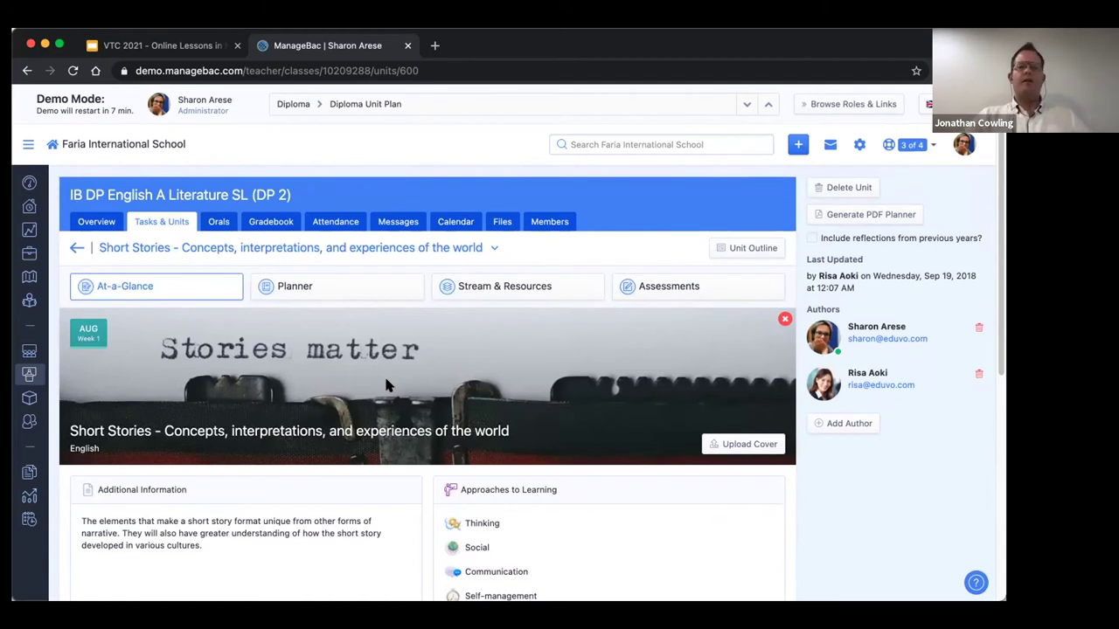
Return to the Planner view and browse its Summary, aims, TOK Connections and ATL skills sections.
left_click(298, 289)
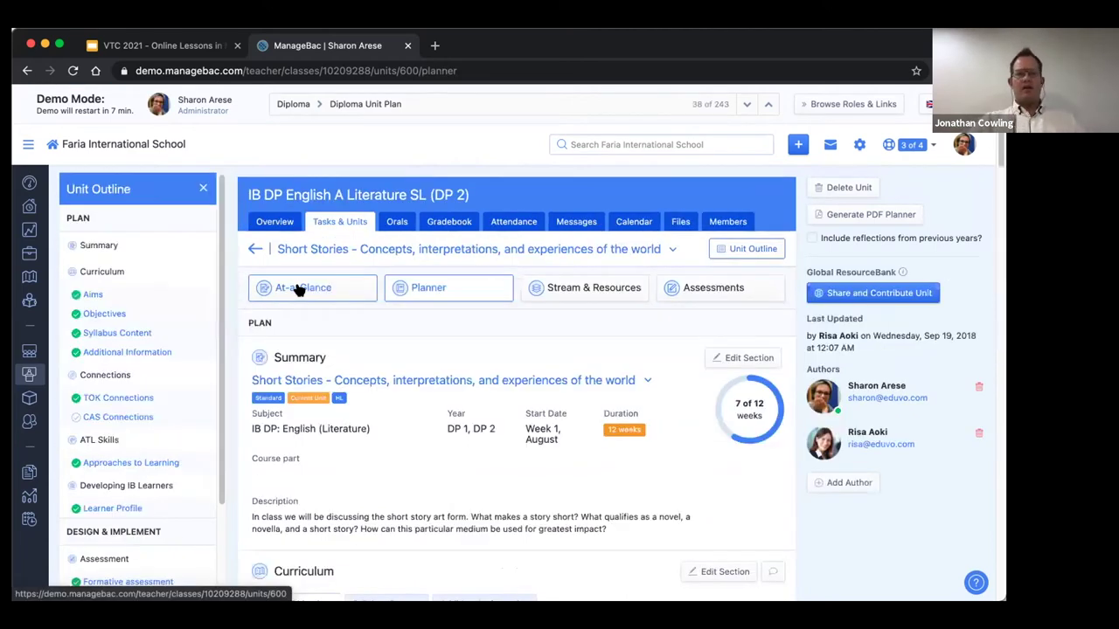
scroll(428, 388, "down", 1)
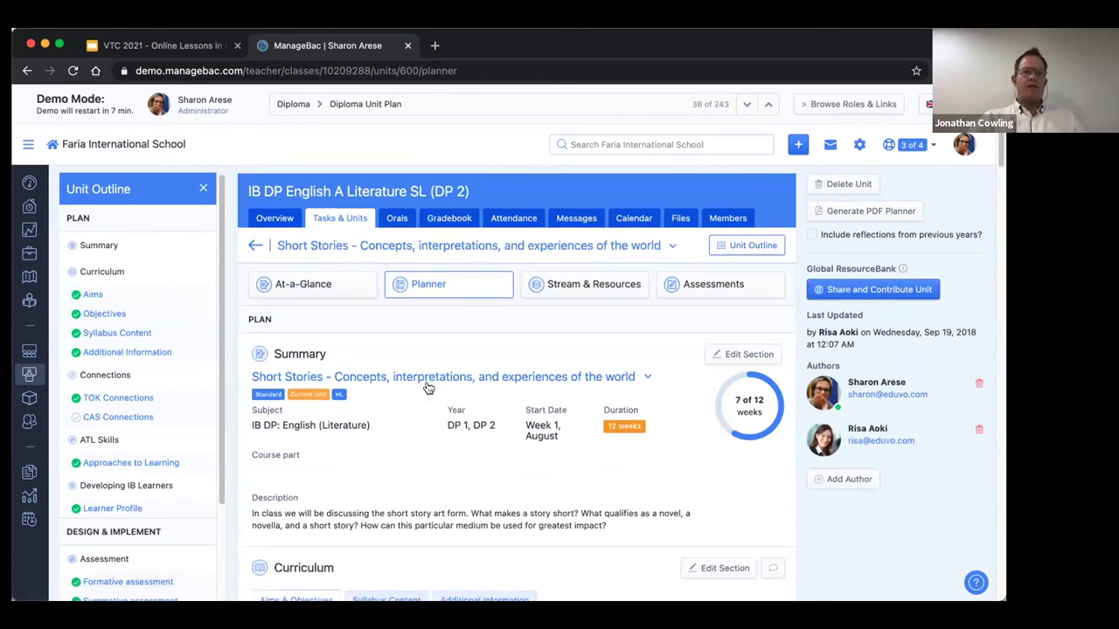
scroll(428, 388, "down", 5)
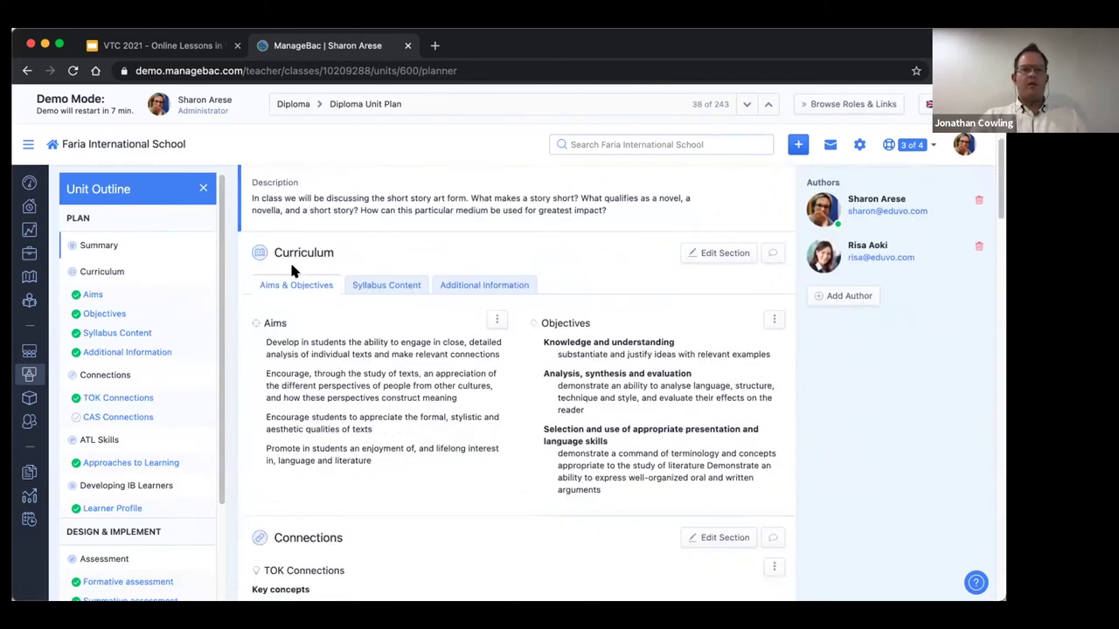
scroll(492, 419, "down", 5)
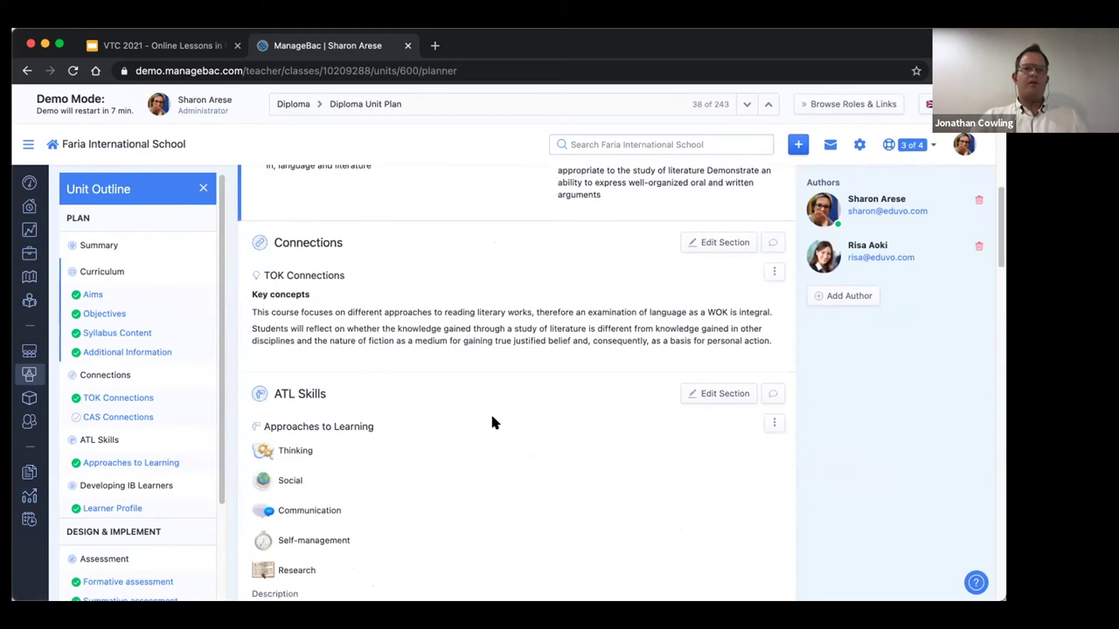
scroll(492, 421, "down", 3)
scroll(492, 422, "down", 8)
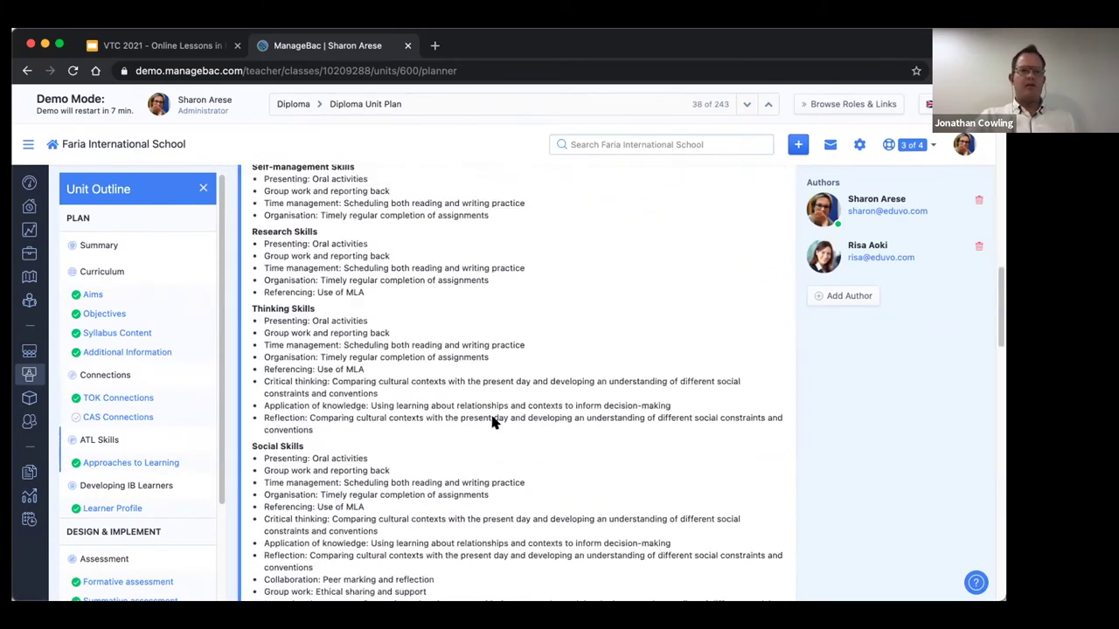
scroll(492, 422, "up", 15)
scroll(492, 422, "up", 6)
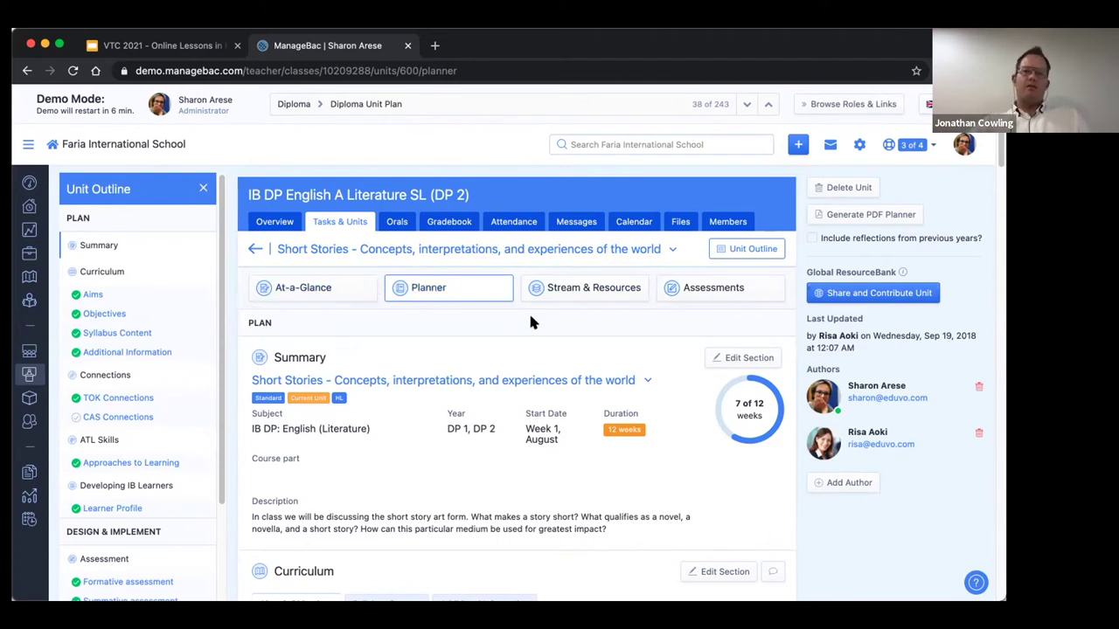
Open the unit's Stream & Resources page and preview the Add Resource options without choosing one.
left_click(577, 291)
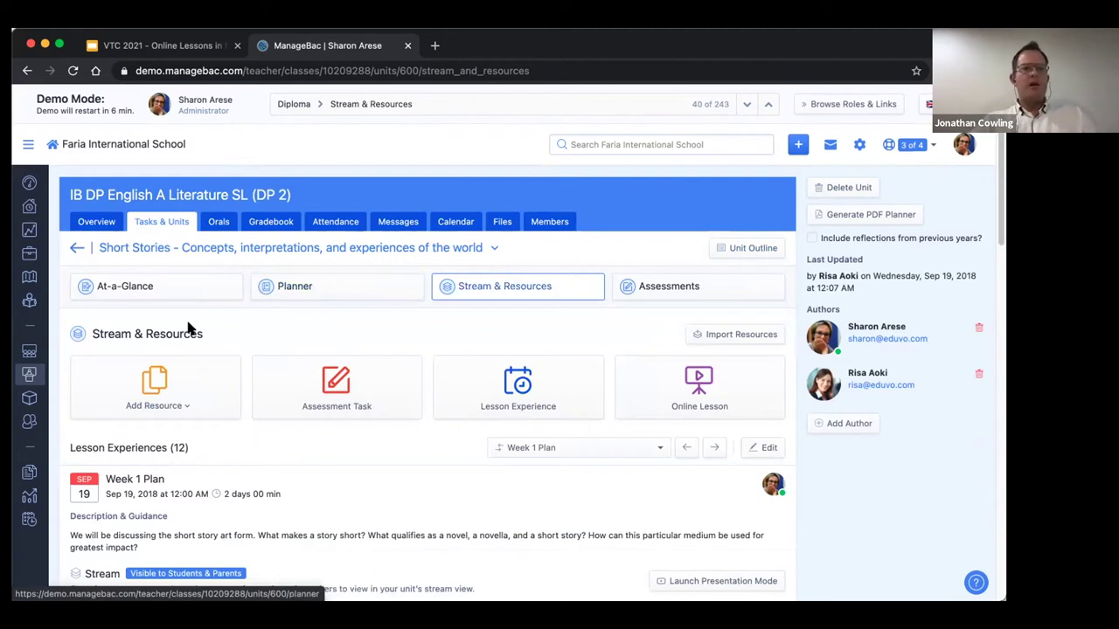
scroll(302, 316, "down", 3)
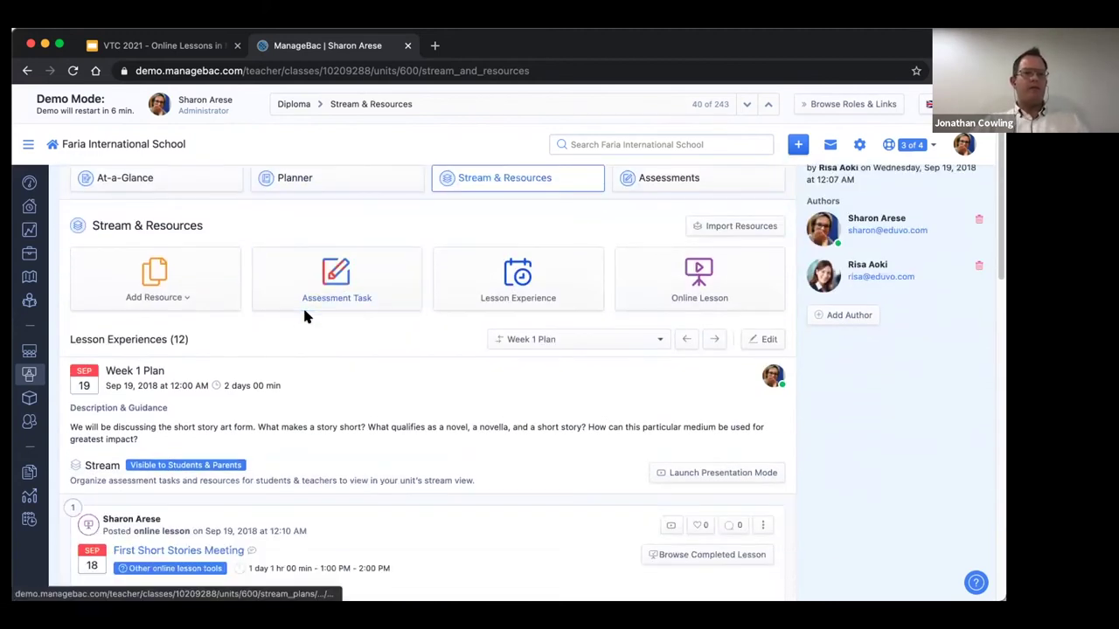
left_click(186, 302)
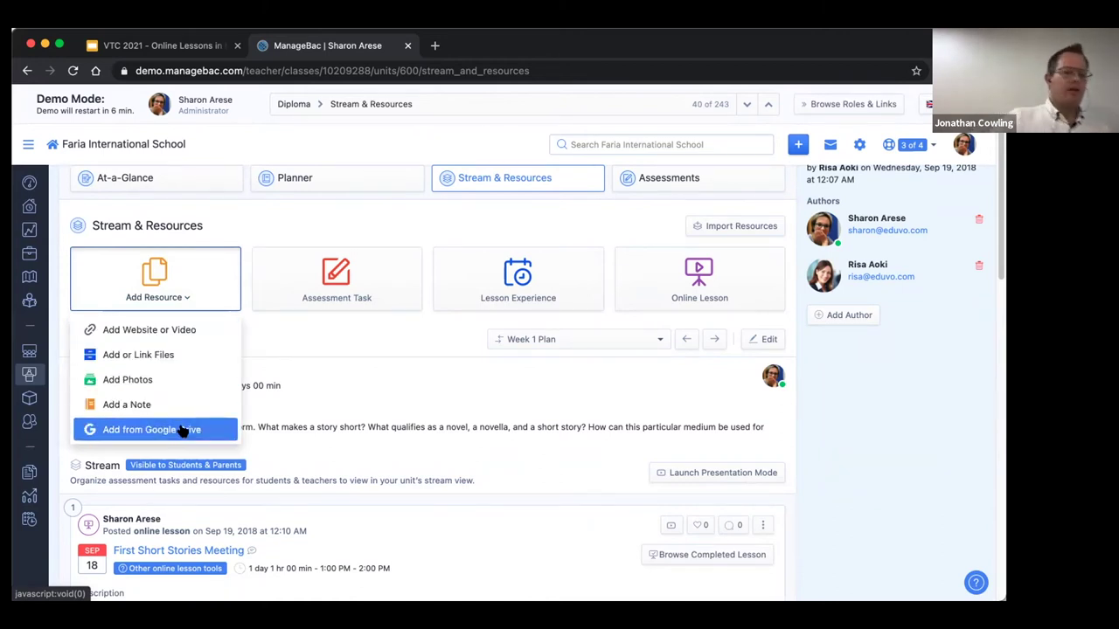
left_click(324, 327)
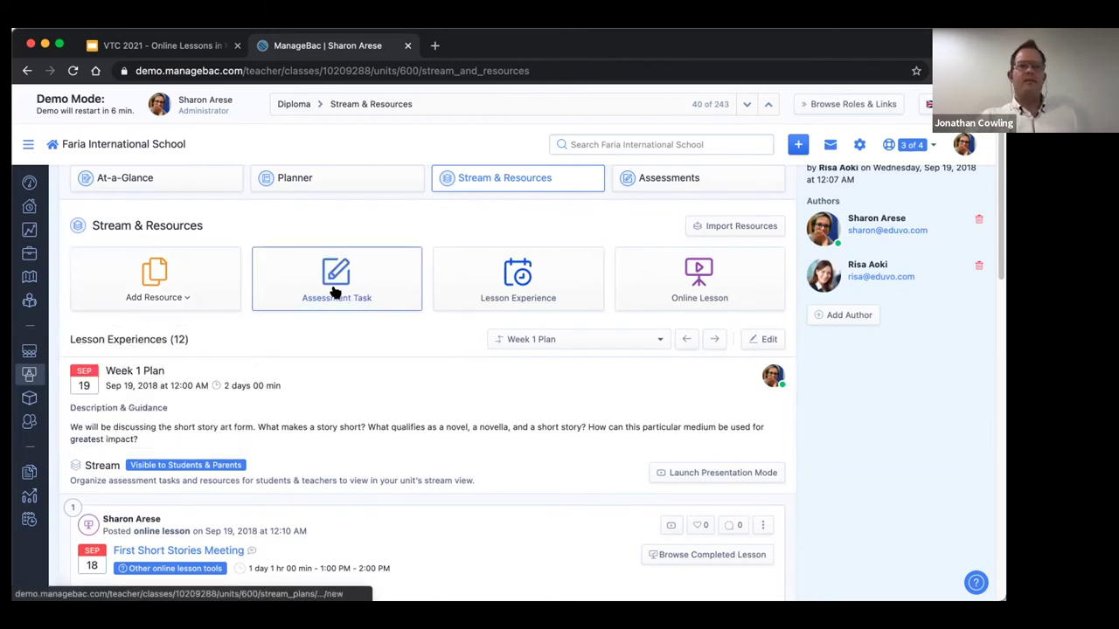
Start a new assessment task titled 'Test Task' and look at its category list without choosing.
left_click(335, 291)
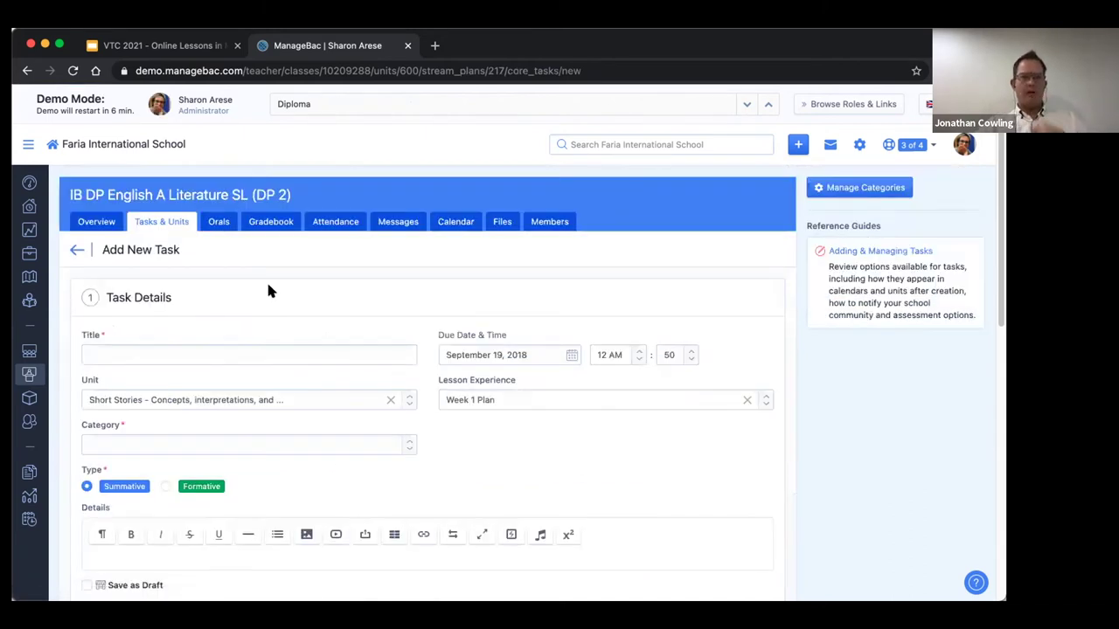
left_click(155, 347)
type("Te")
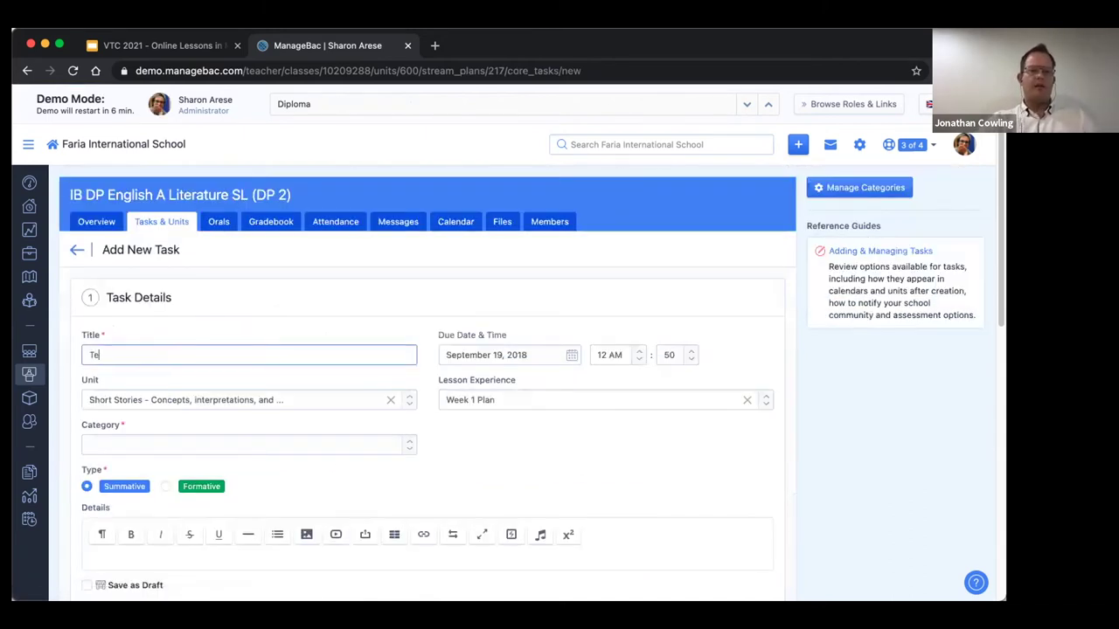
type("st Task")
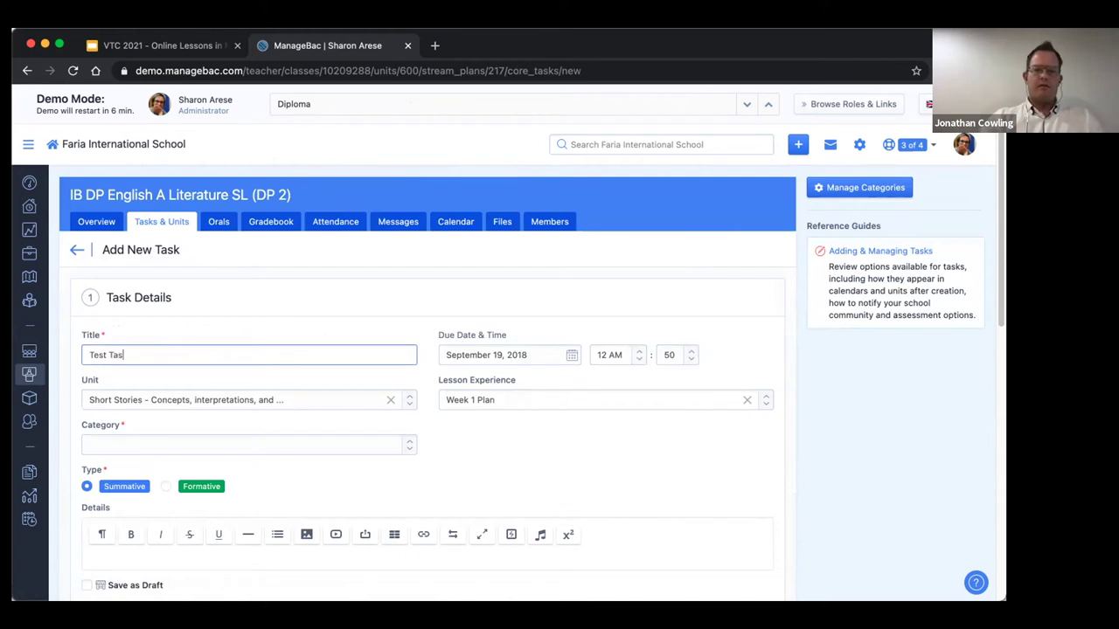
scroll(231, 384, "down", 1)
left_click(407, 405)
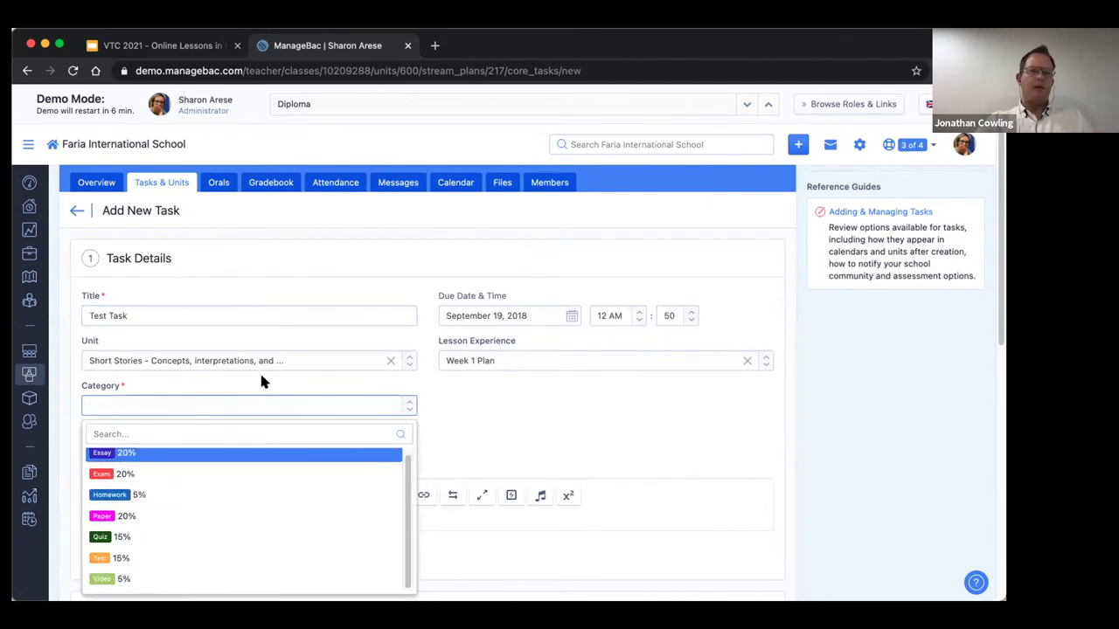
left_click(294, 385)
Review the rest of the task form, then go back to Stream & Resources without saving.
scroll(299, 388, "down", 1)
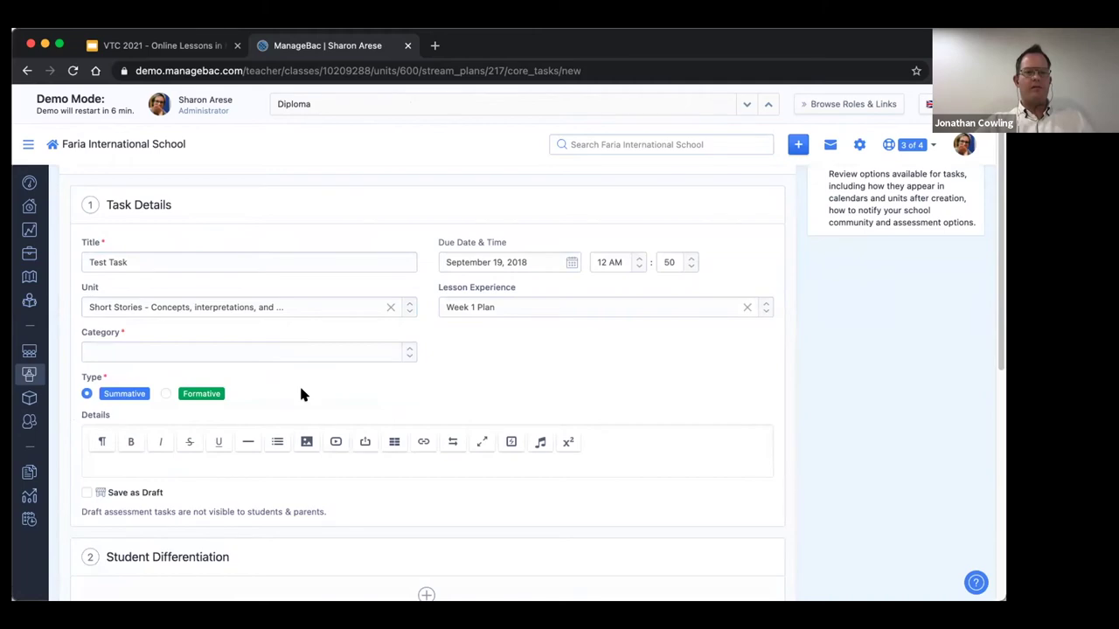
scroll(302, 457, "down", 3)
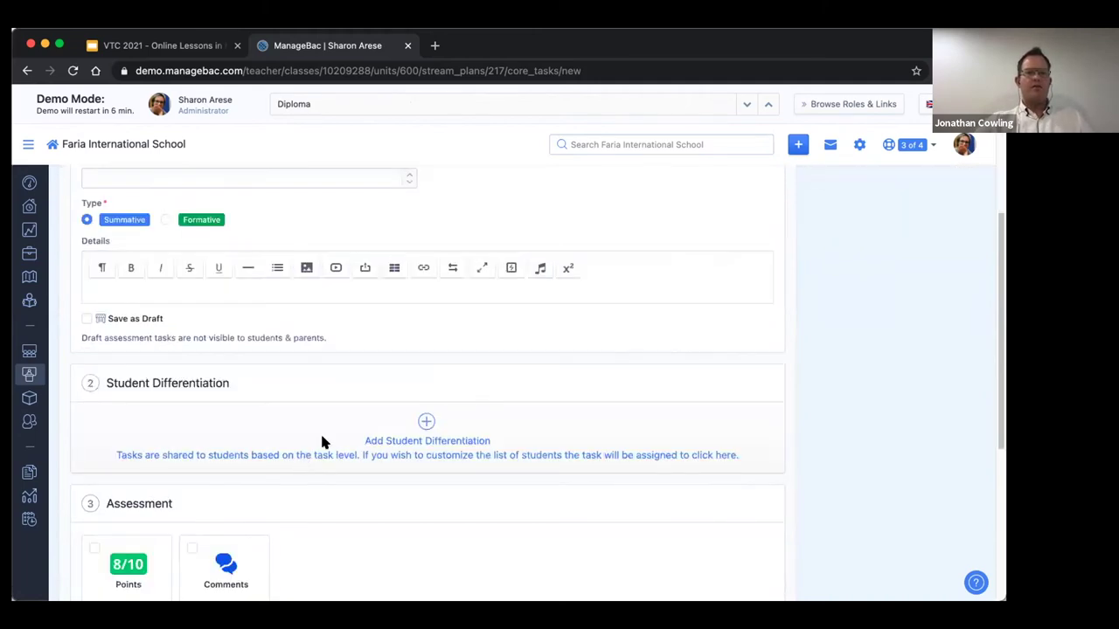
scroll(314, 369, "down", 5)
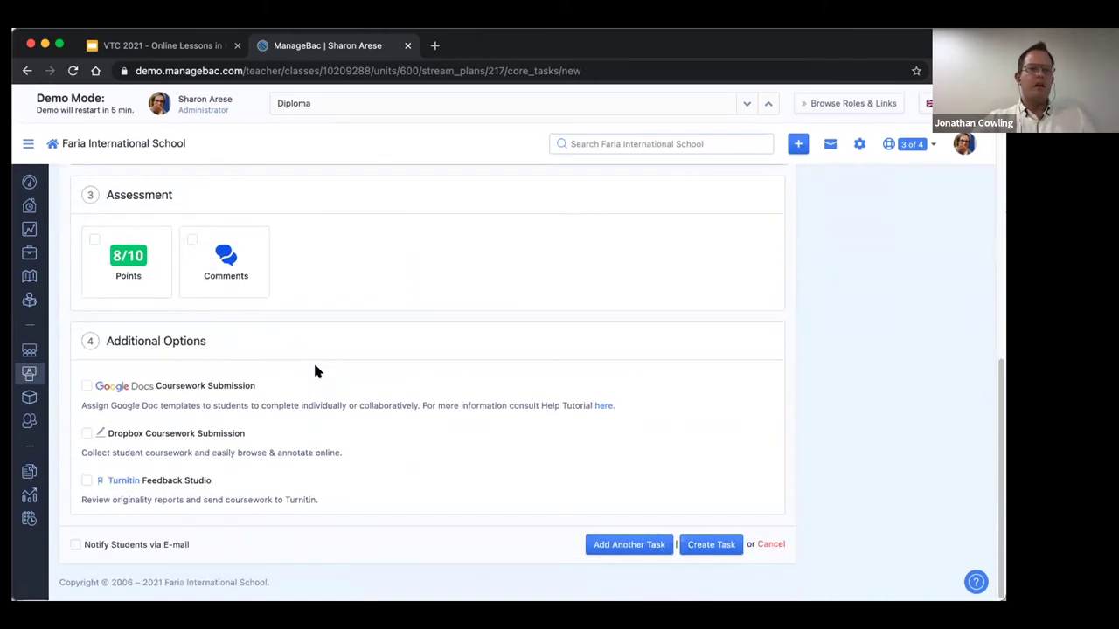
scroll(314, 370, "up", 10)
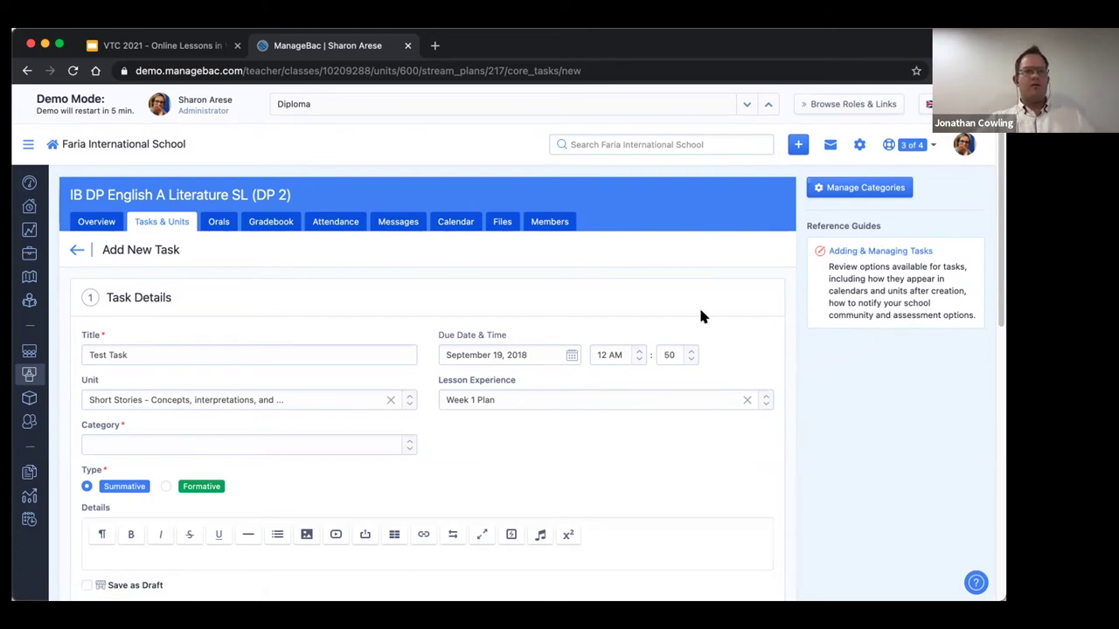
left_click(27, 70)
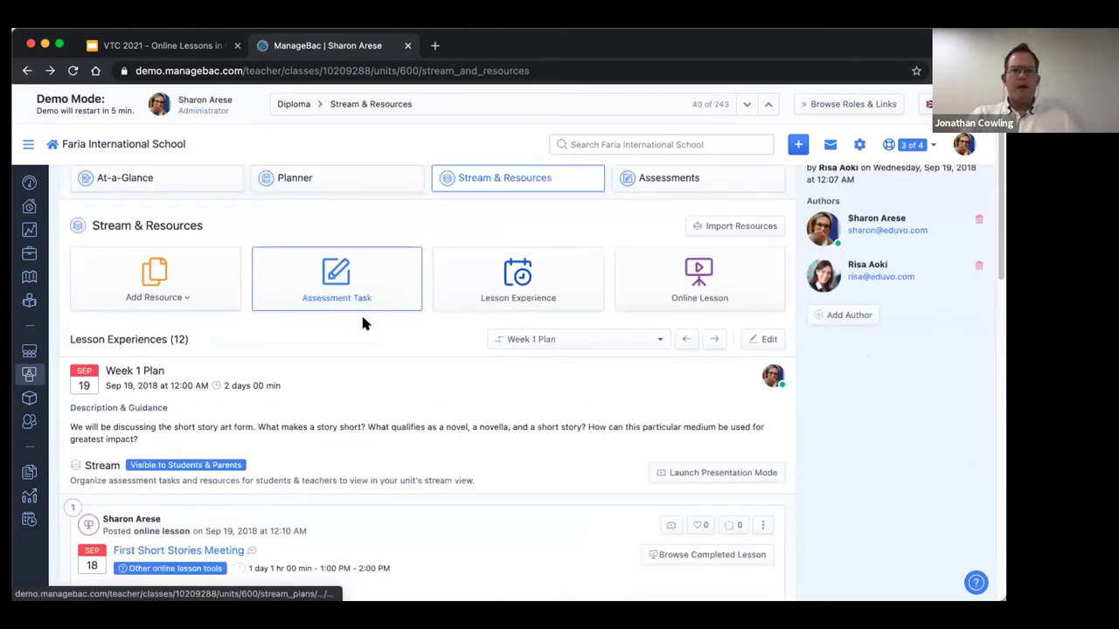
left_click(159, 296)
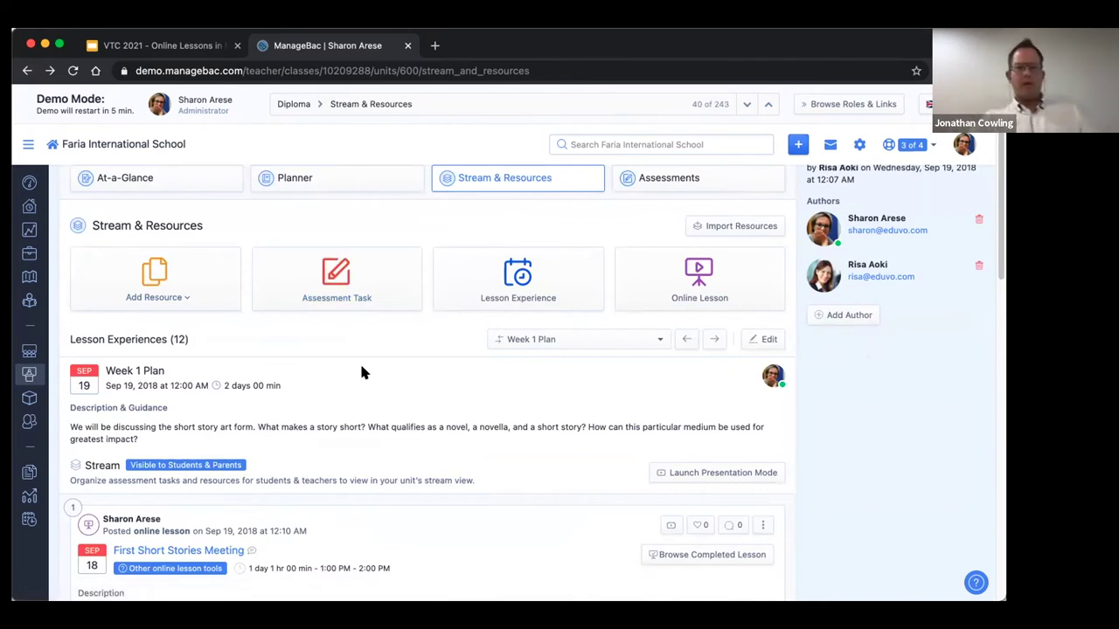
scroll(361, 370, "down", 2)
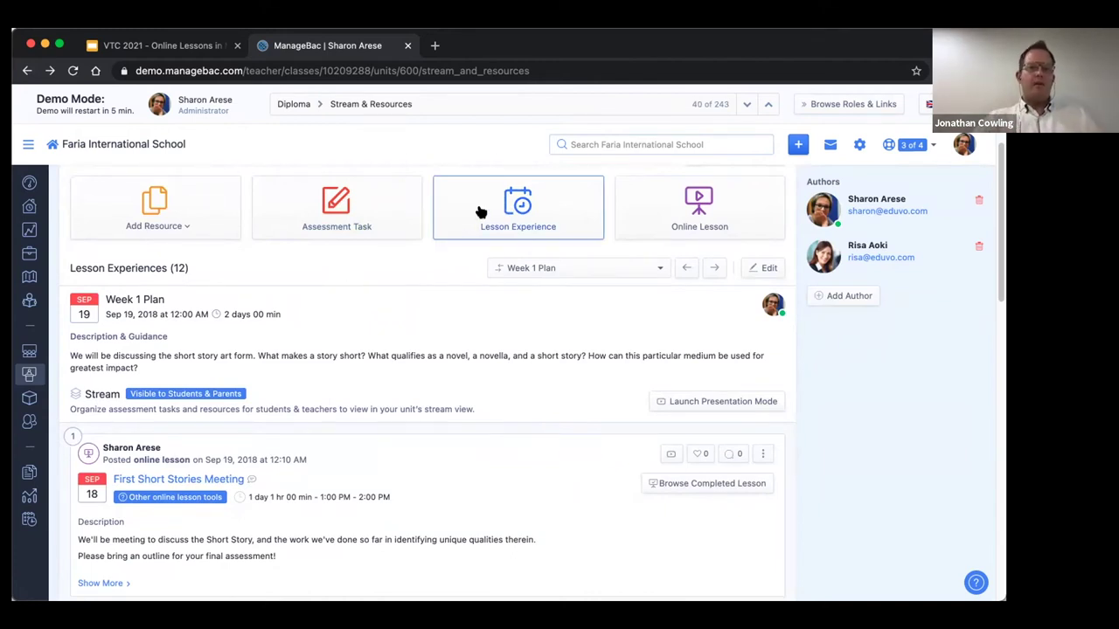
scroll(364, 341, "down", 5)
scroll(363, 338, "down", 10)
scroll(364, 338, "up", 8)
scroll(364, 338, "up", 8)
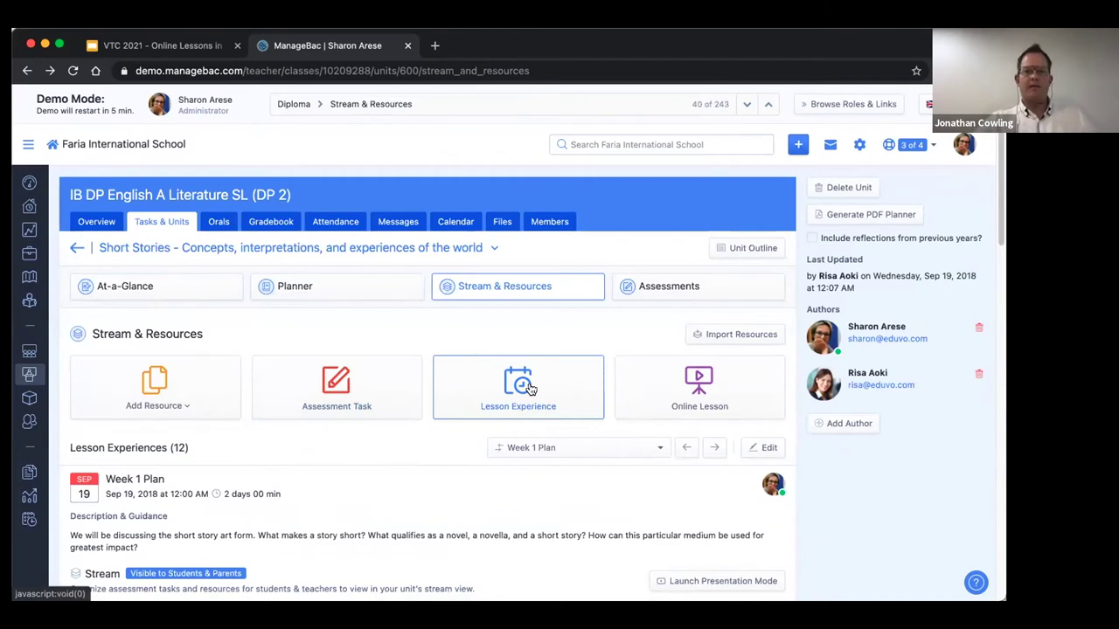
left_click(534, 389)
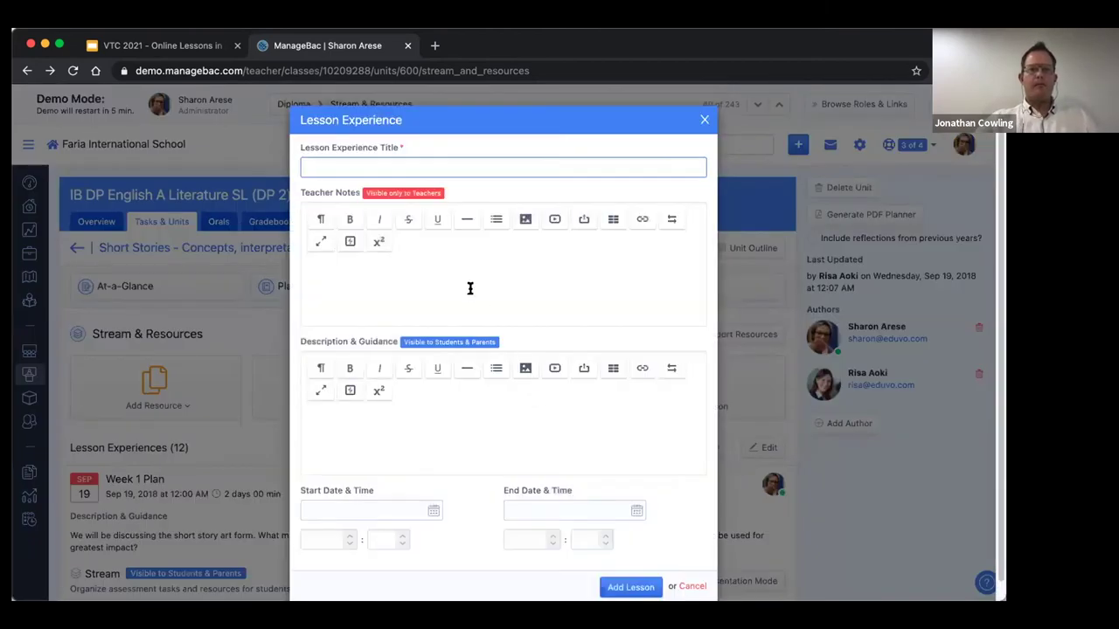
type("Test")
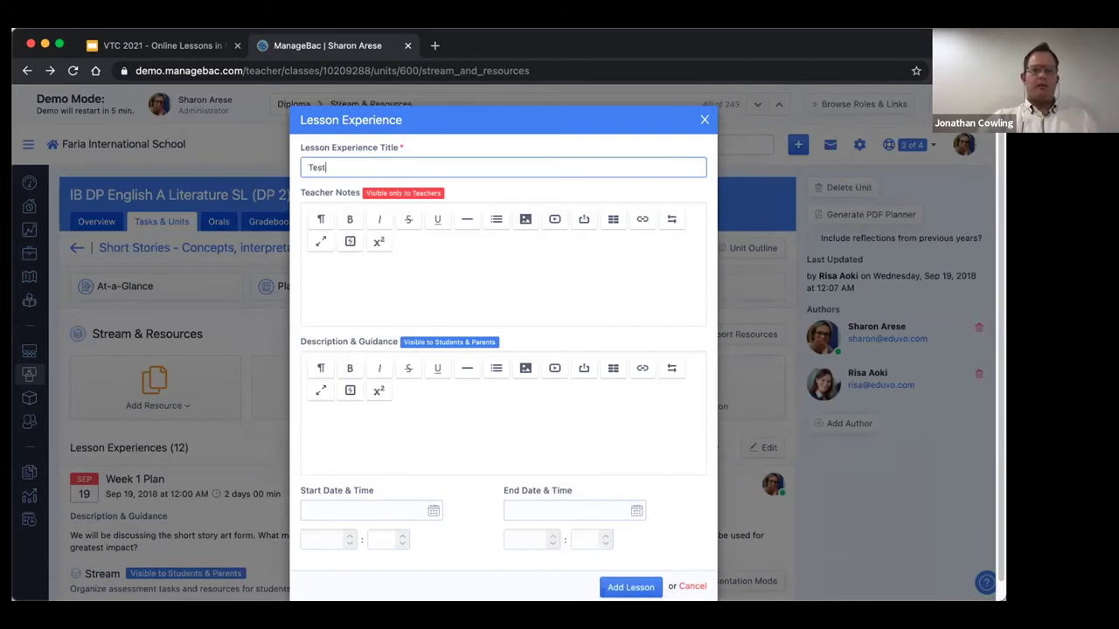
type(" Week")
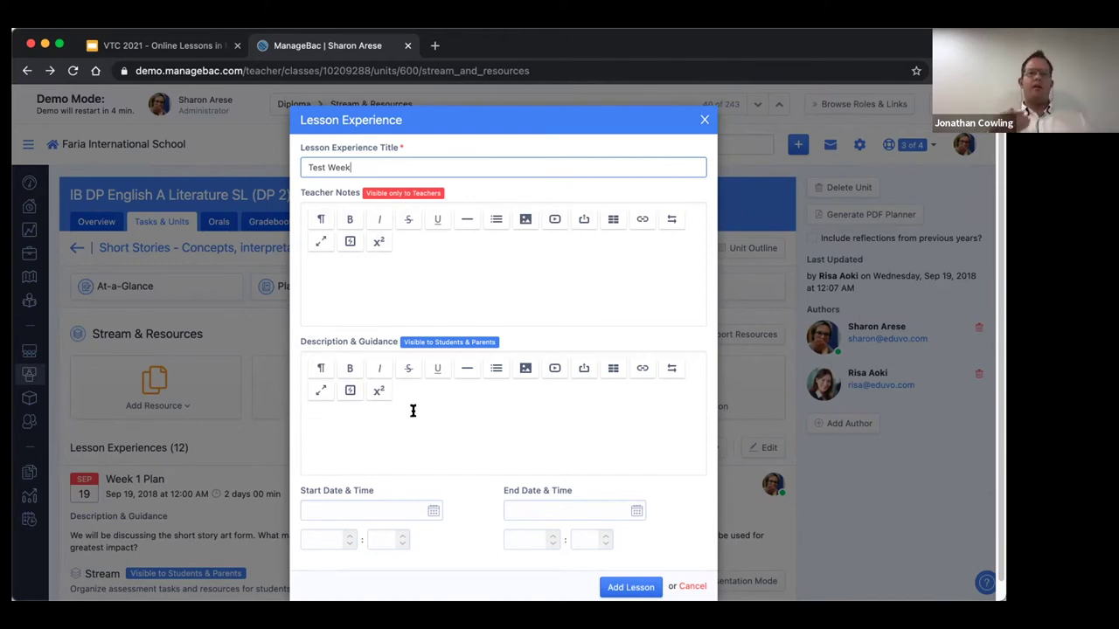
scroll(412, 410, "down", 1)
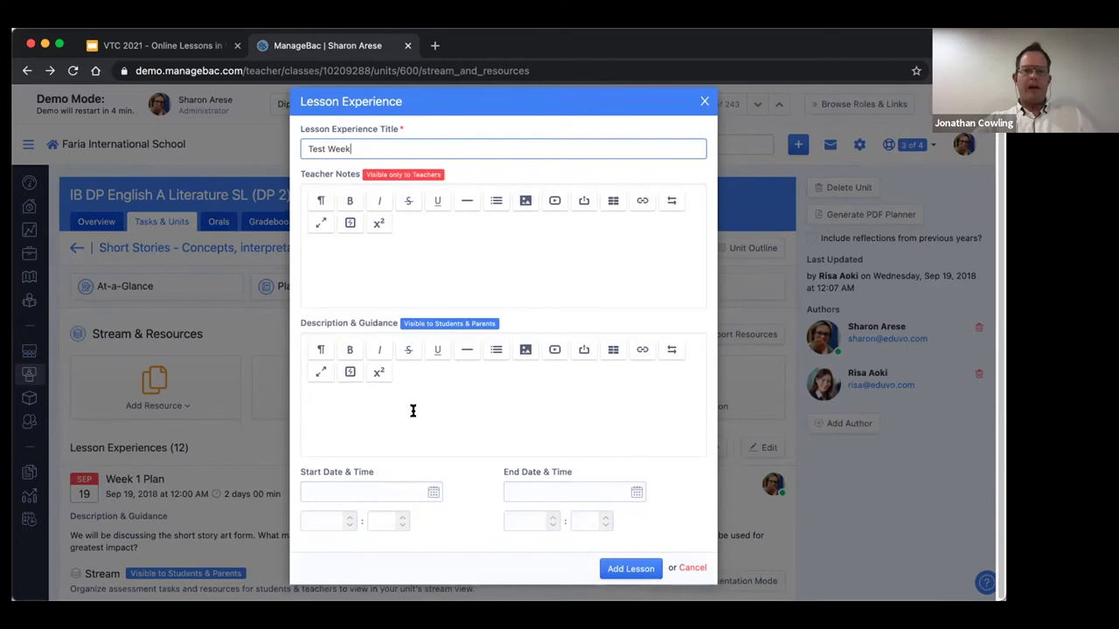
left_click(689, 568)
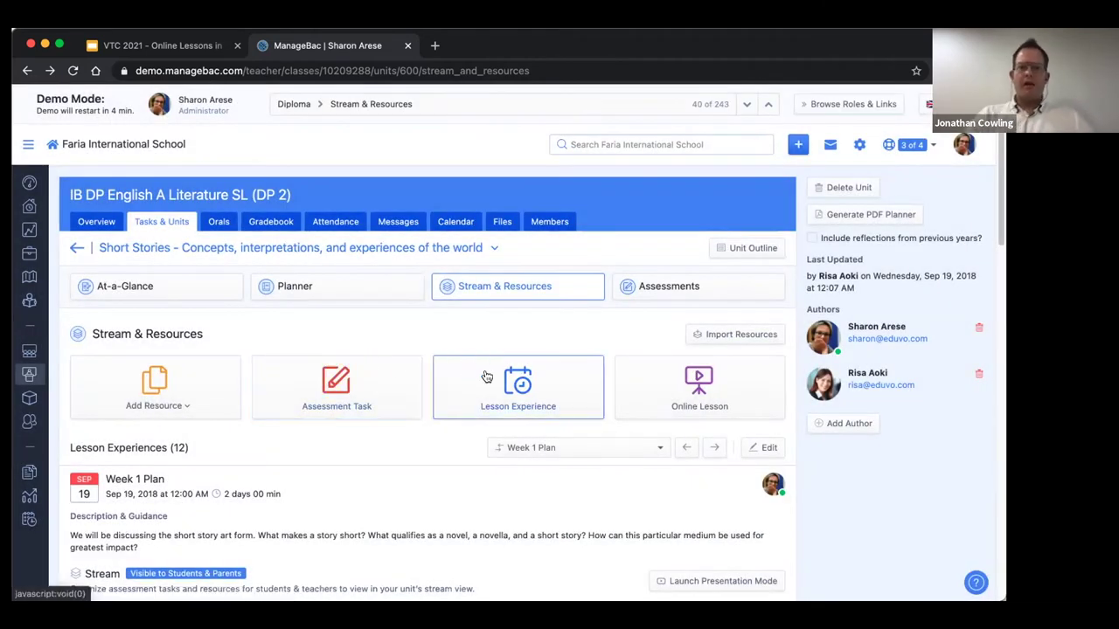
Start a new online lesson, expand its guidance notes, and title it 'Test Lesson'.
scroll(523, 367, "down", 1)
scroll(523, 367, "down", 2)
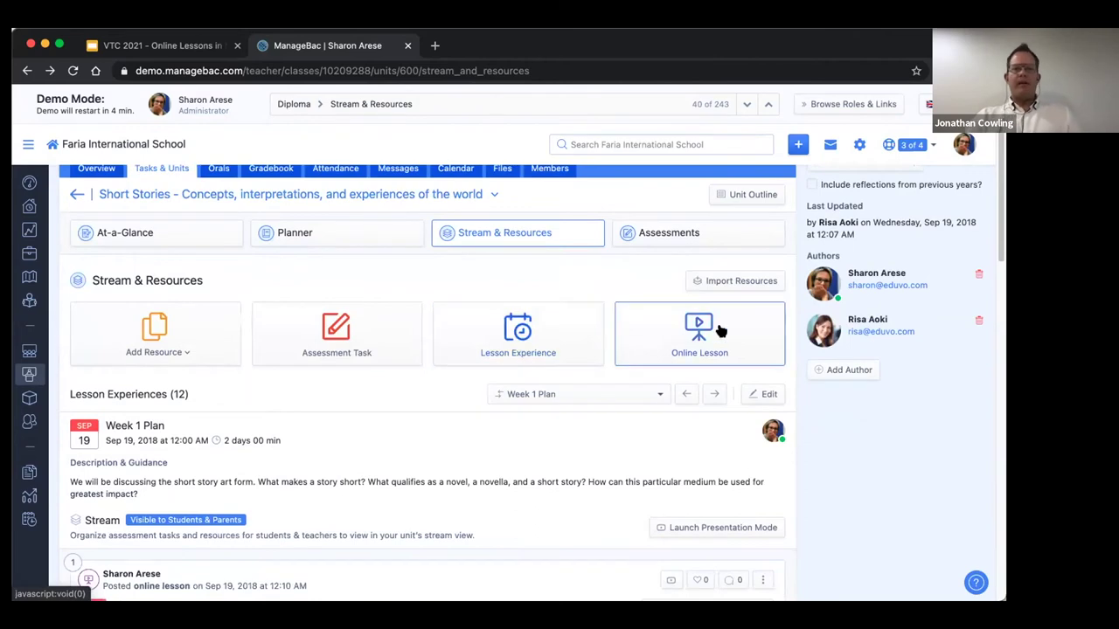
left_click(690, 331)
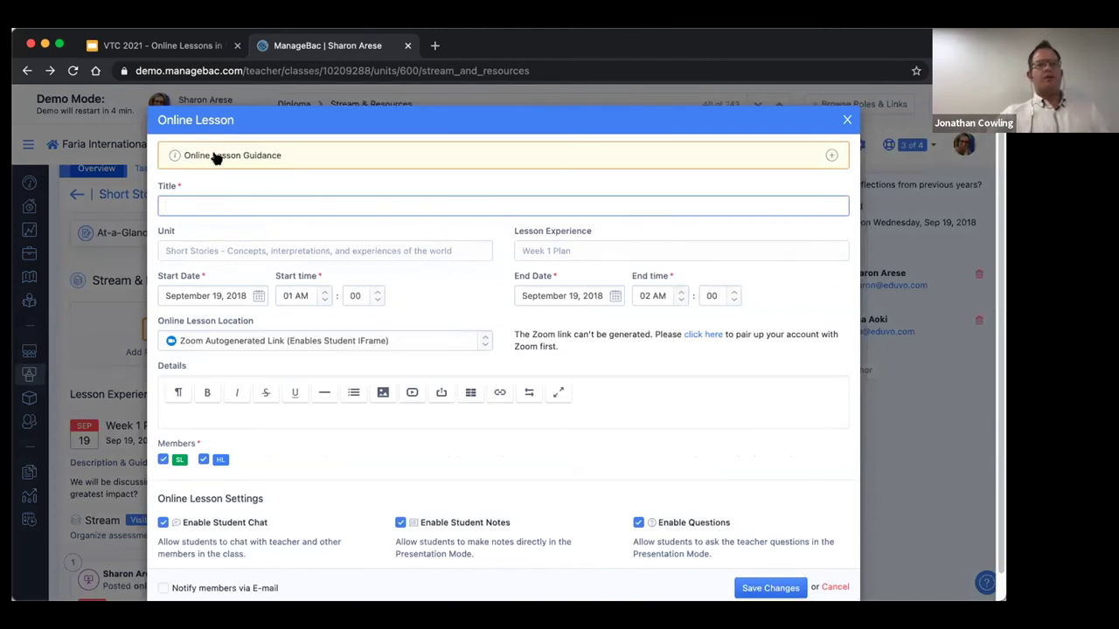
left_click(173, 155)
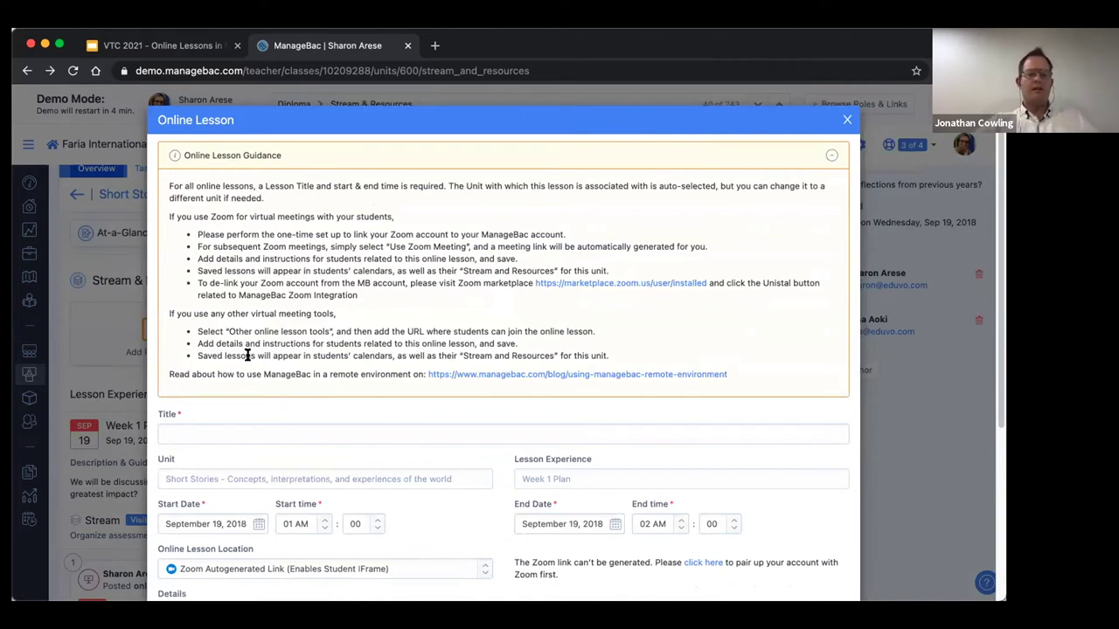
scroll(250, 352, "down", 2)
left_click(215, 367)
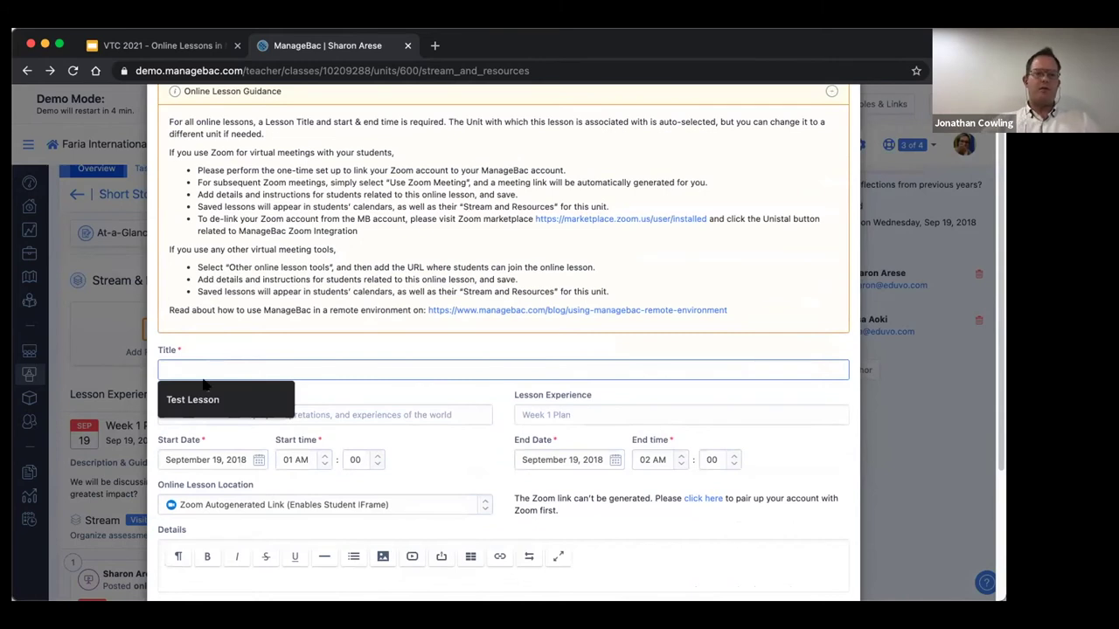
left_click(199, 399)
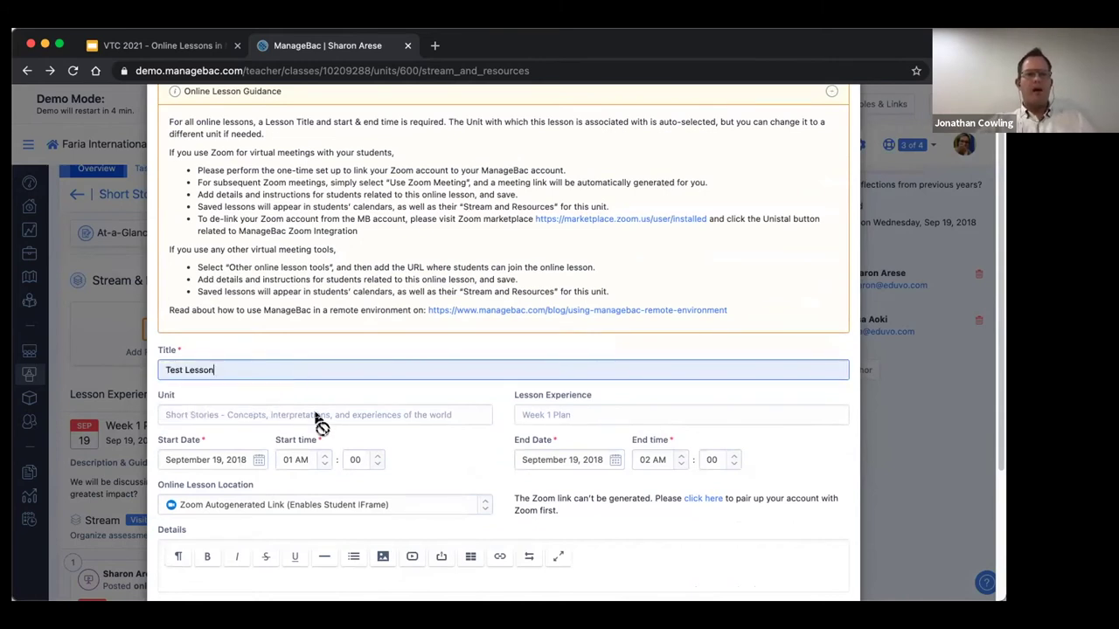
scroll(319, 423, "down", 1)
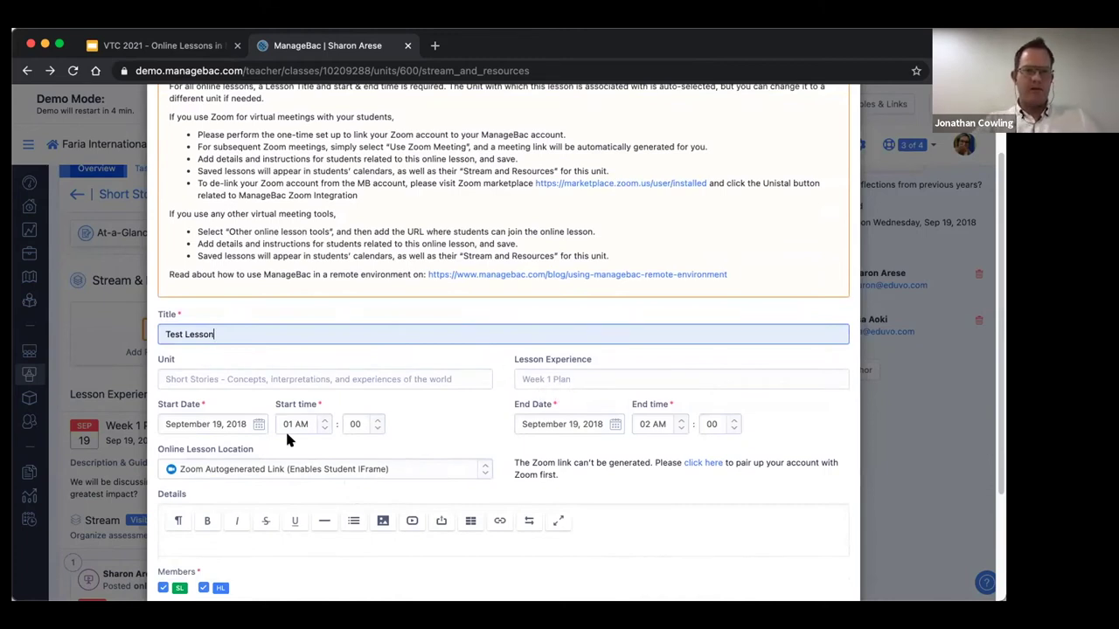
Set the Test Lesson's start and end dates both to September 20, 2018.
scroll(225, 416, "down", 1)
left_click(248, 408)
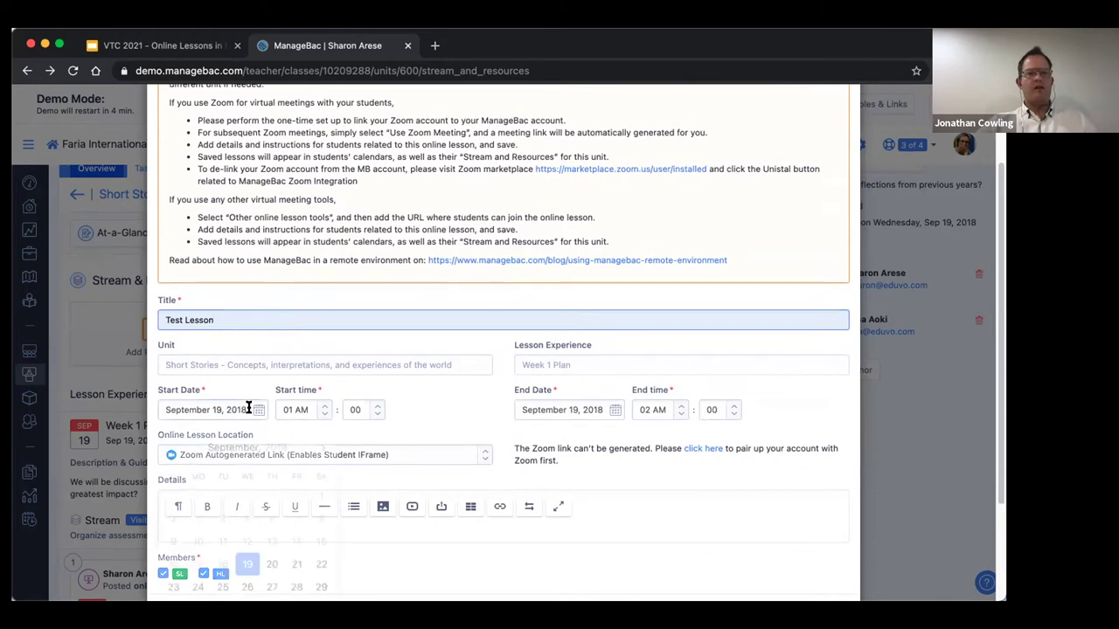
left_click(271, 560)
left_click(579, 410)
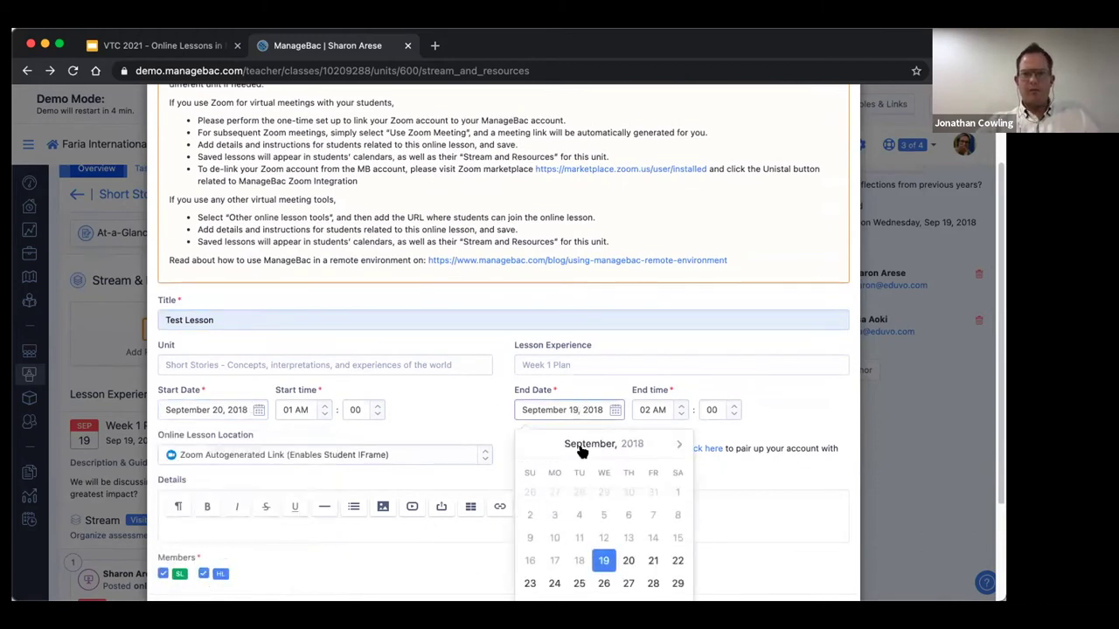
left_click(628, 560)
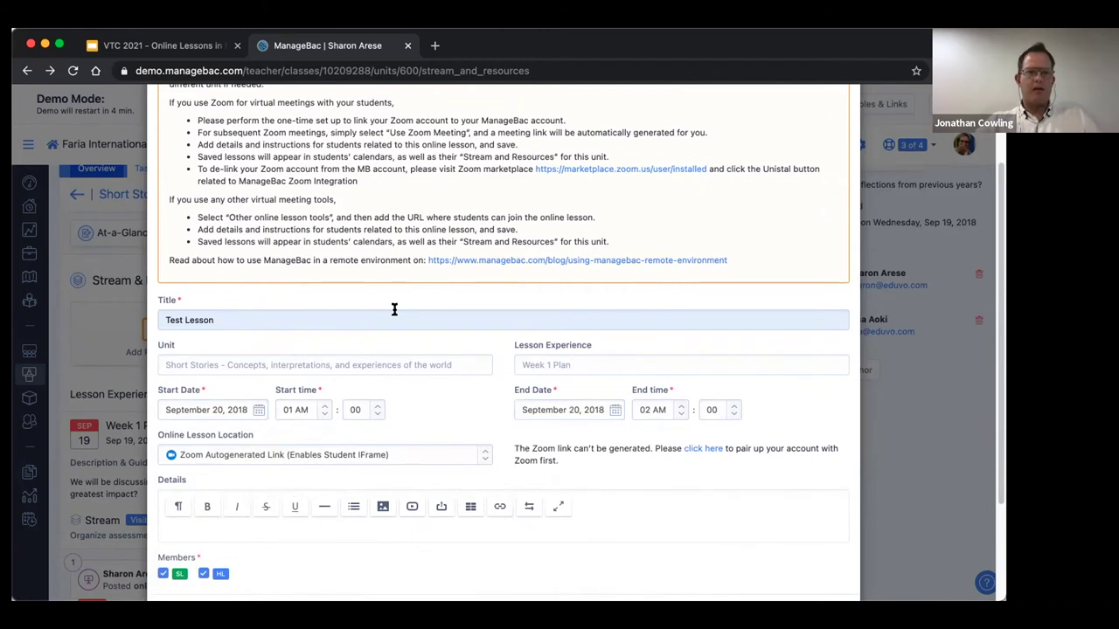
scroll(394, 309, "down", 2)
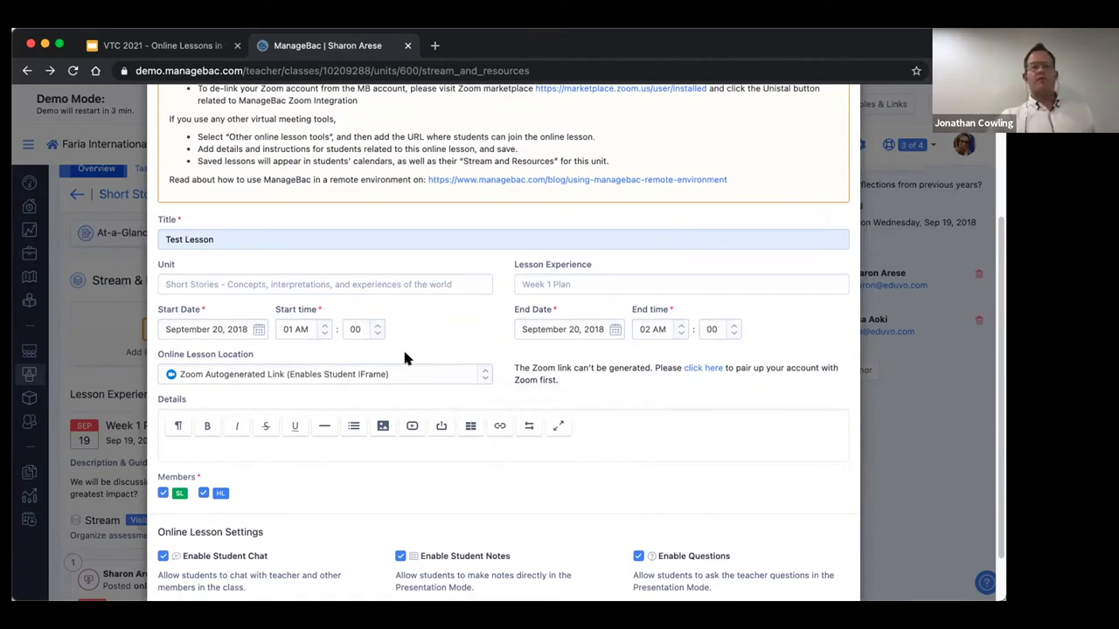
Set the Test Lesson location to Custom Online Lesson Tool Link and enter the teacher's Zoom meeting URL.
left_click(478, 374)
left_click(245, 424)
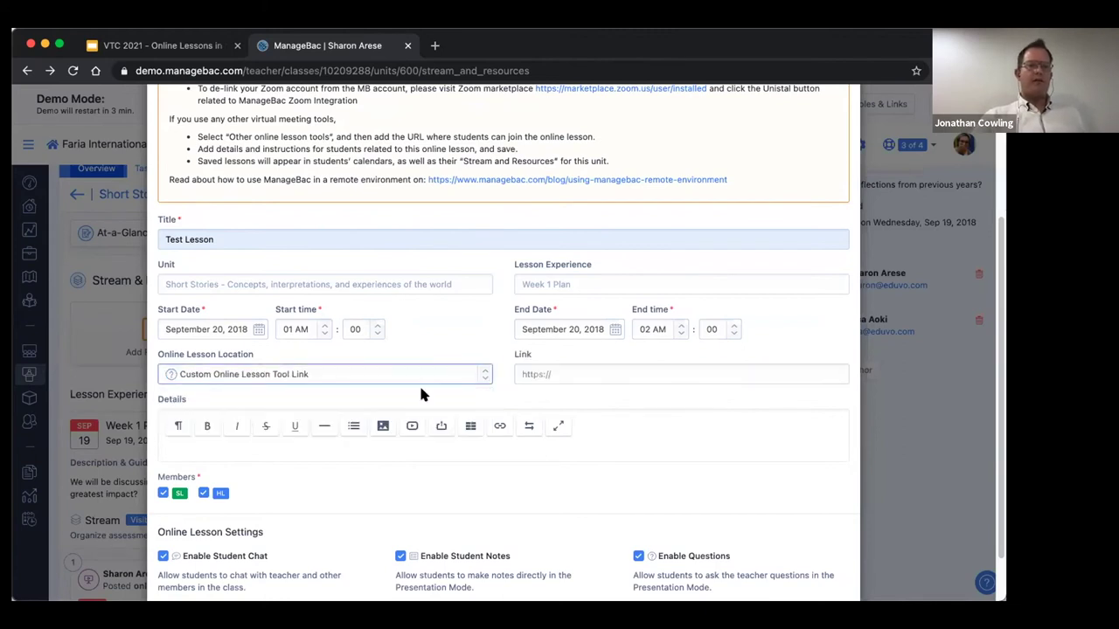
left_click(561, 370)
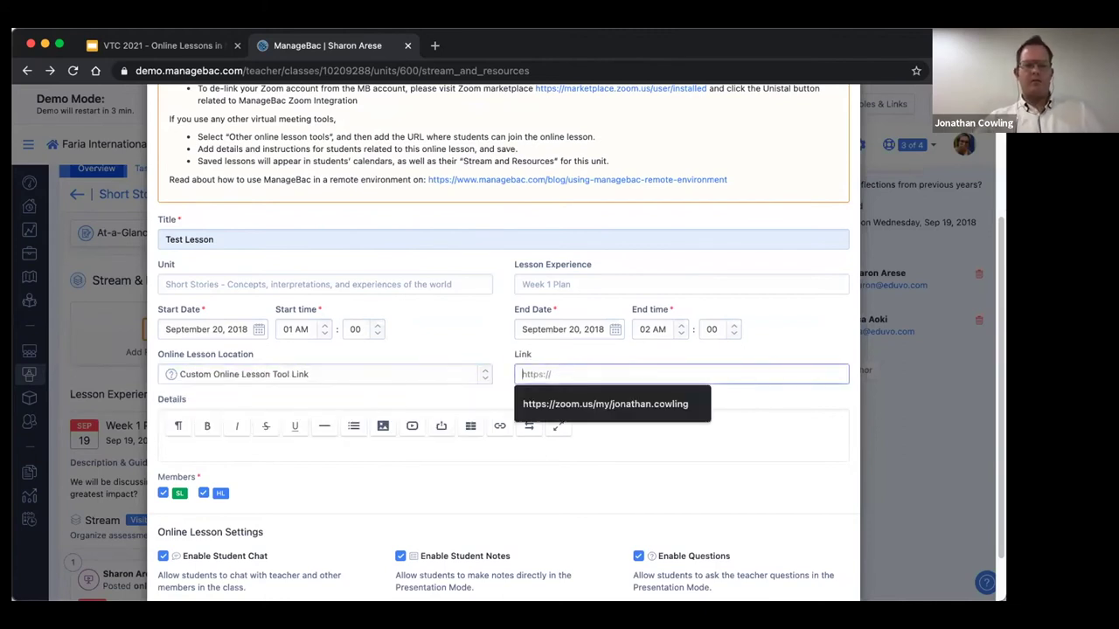
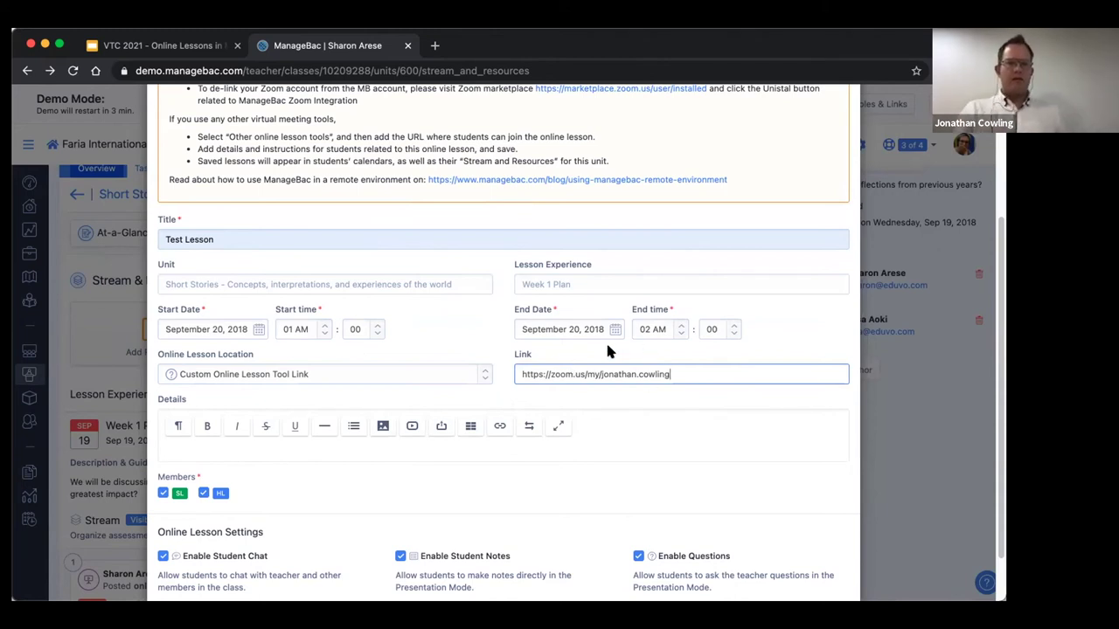
scroll(191, 446, "down", 1)
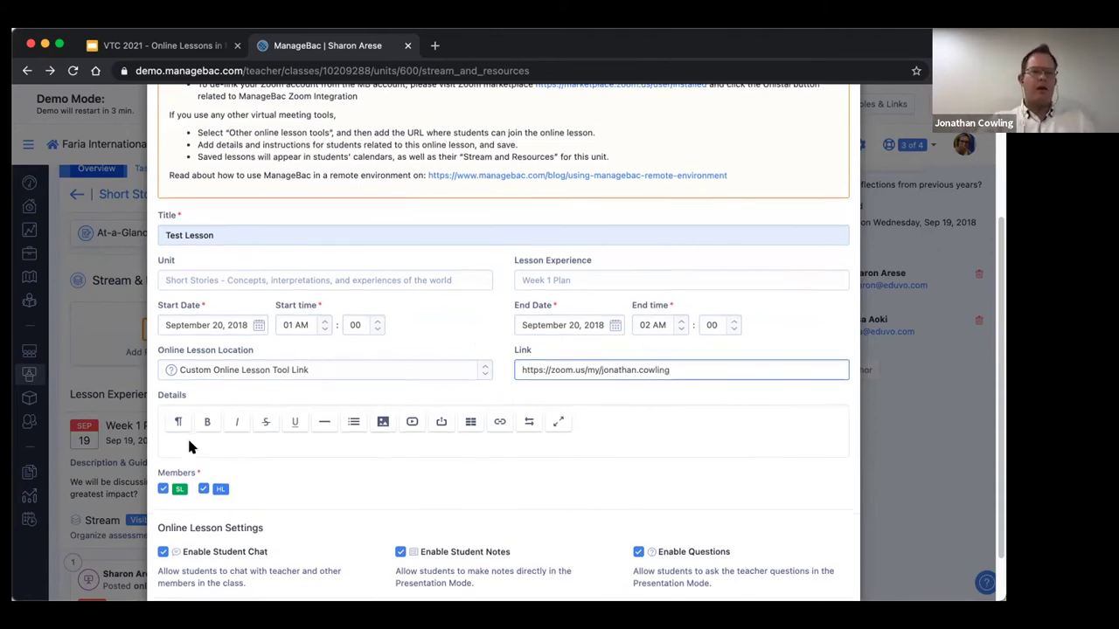
scroll(191, 446, "down", 2)
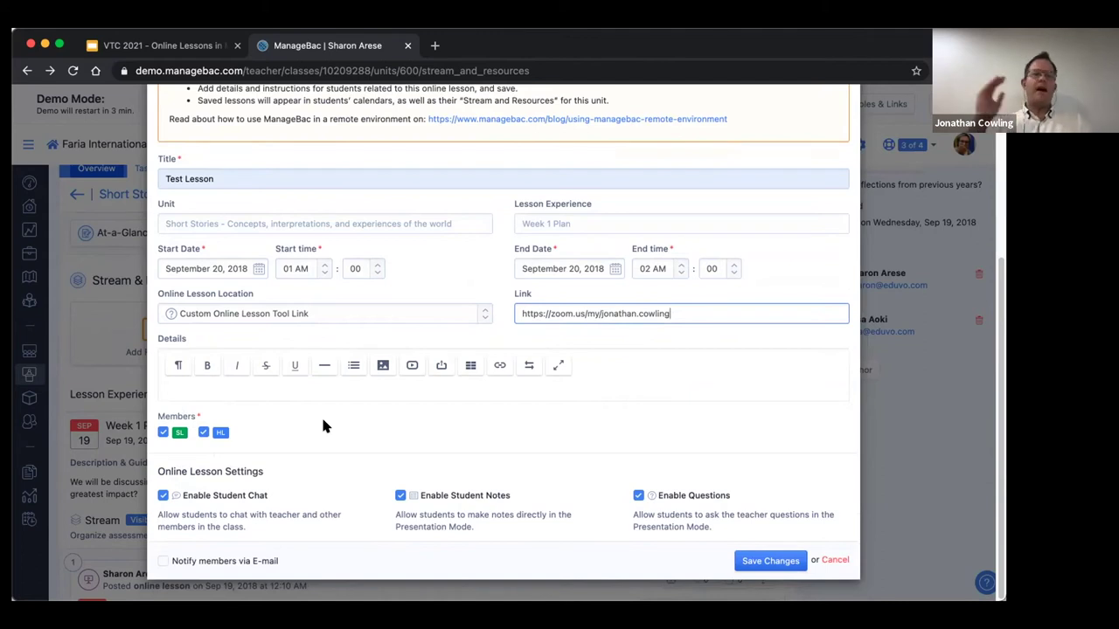
Untick the SL members and cancel the Test Lesson without saving.
left_click(161, 431)
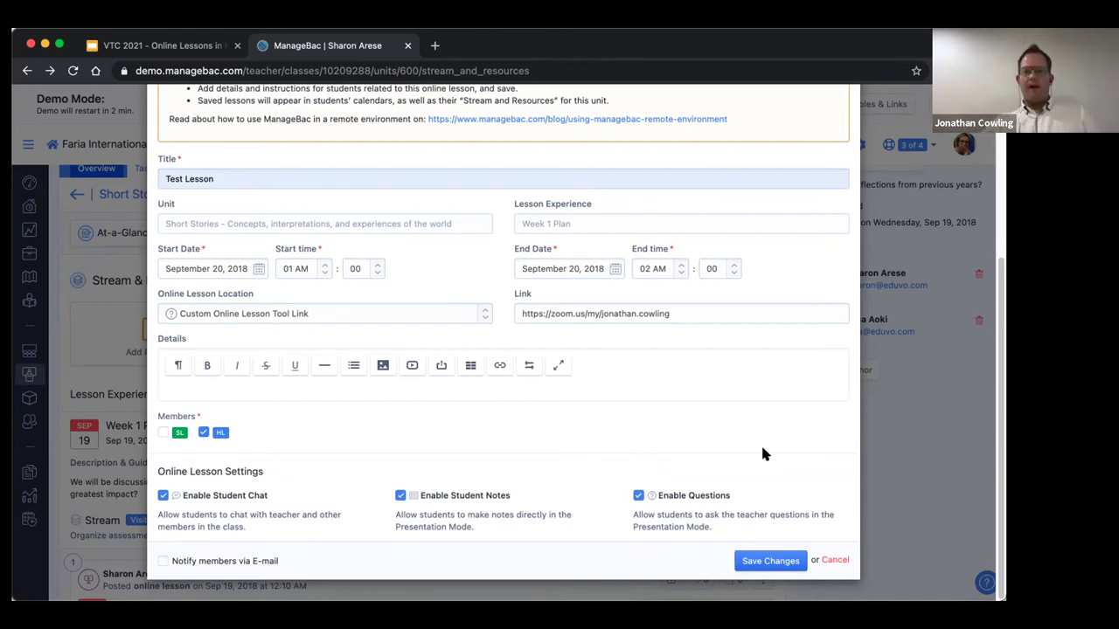
left_click(832, 559)
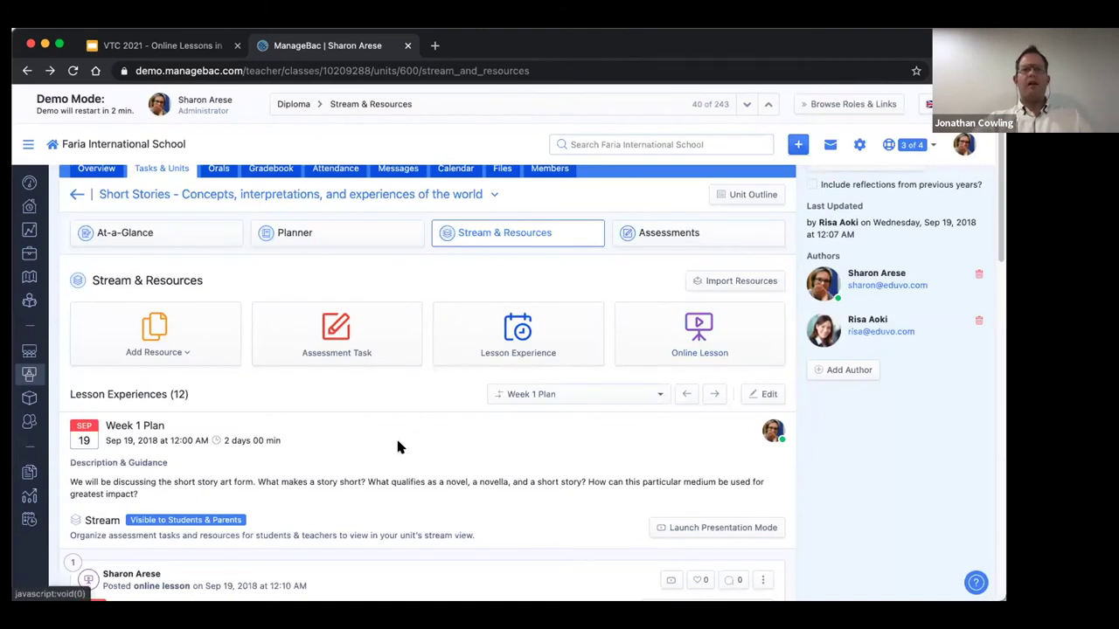
scroll(397, 441, "down", 5)
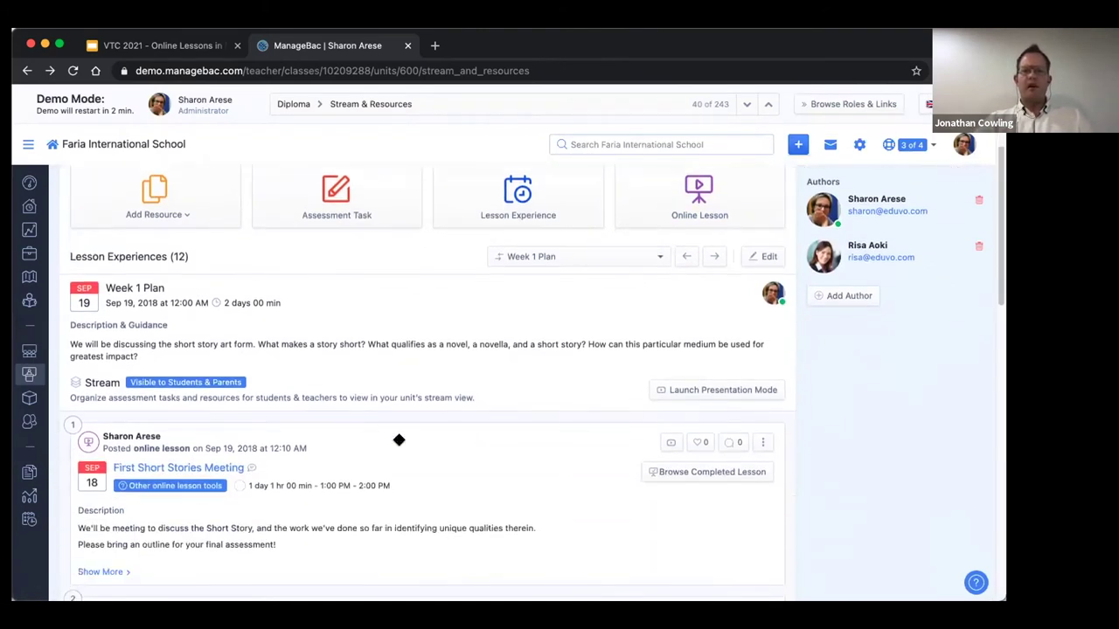
scroll(398, 440, "down", 3)
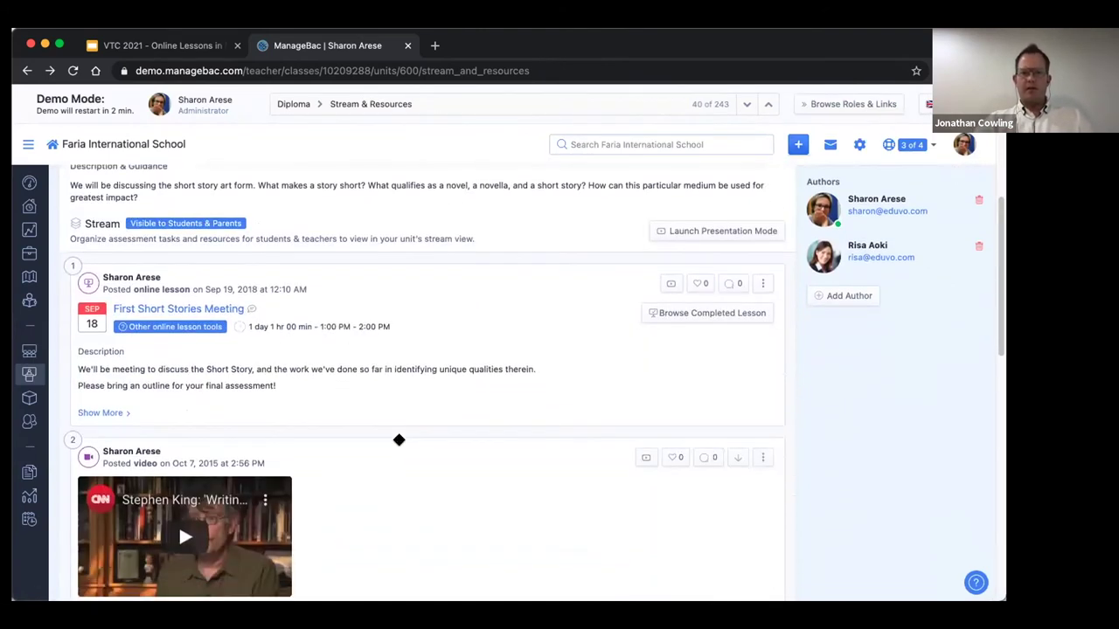
scroll(398, 440, "down", 10)
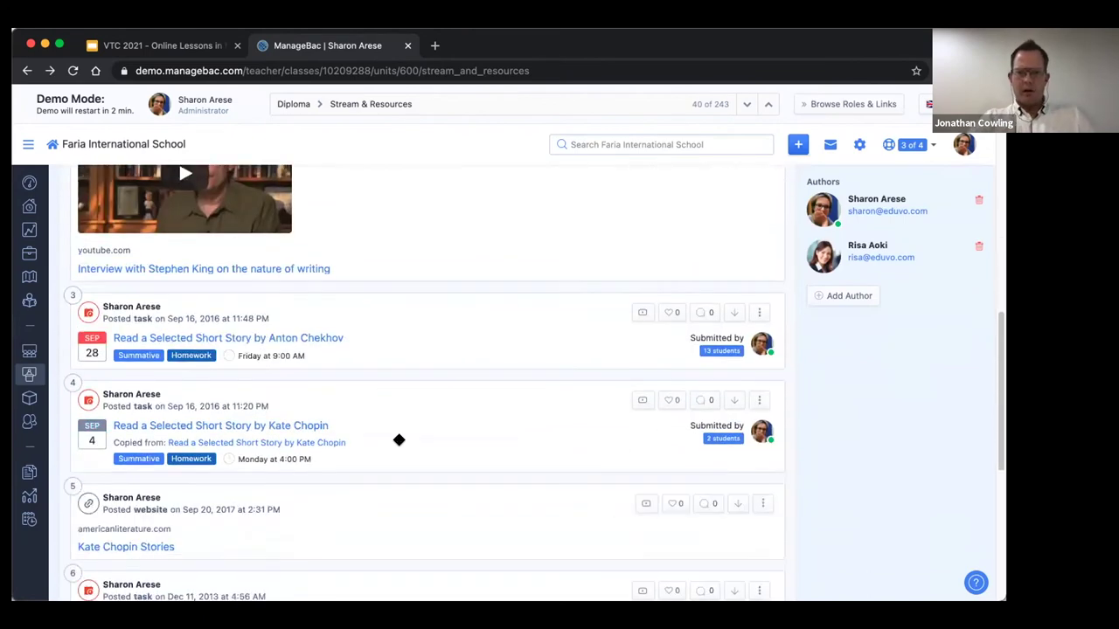
scroll(399, 439, "down", 9)
scroll(395, 434, "up", 12)
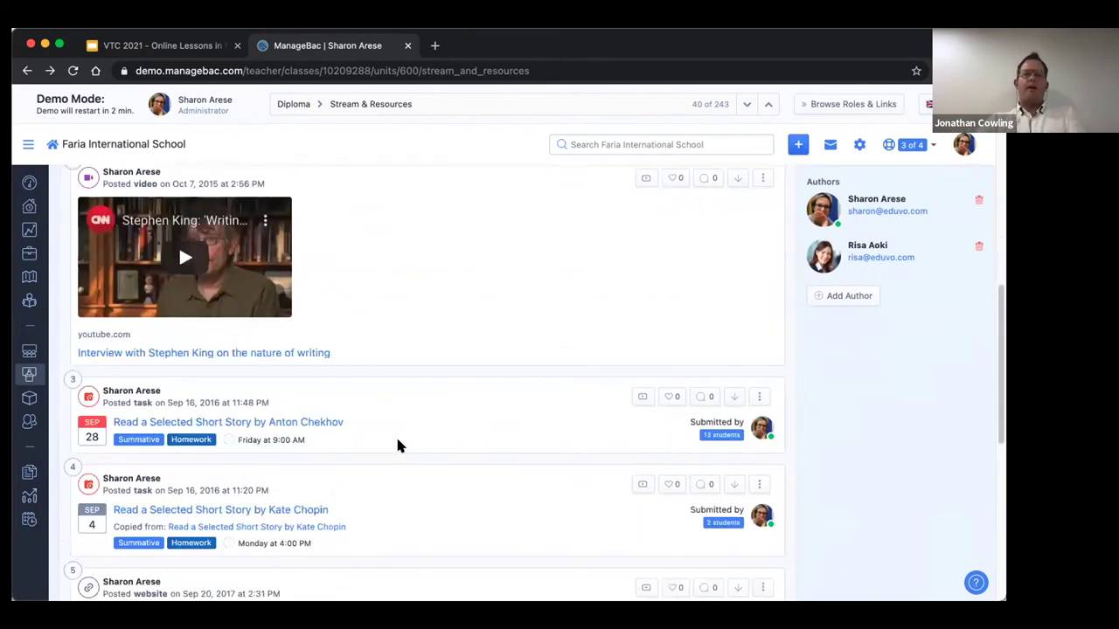
scroll(398, 446, "up", 2)
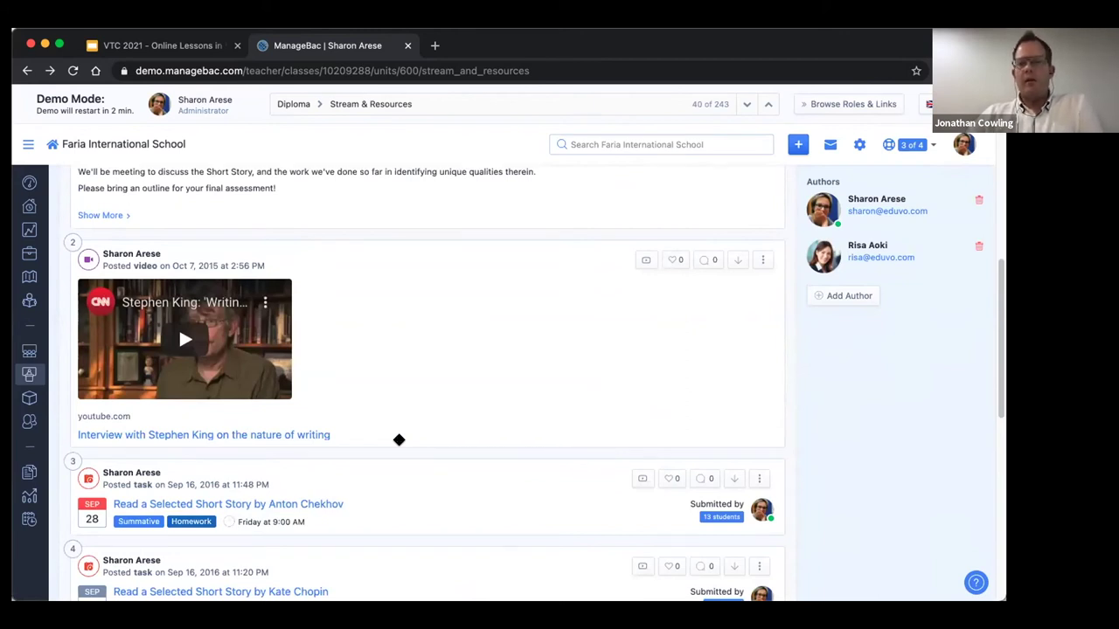
scroll(399, 440, "up", 10)
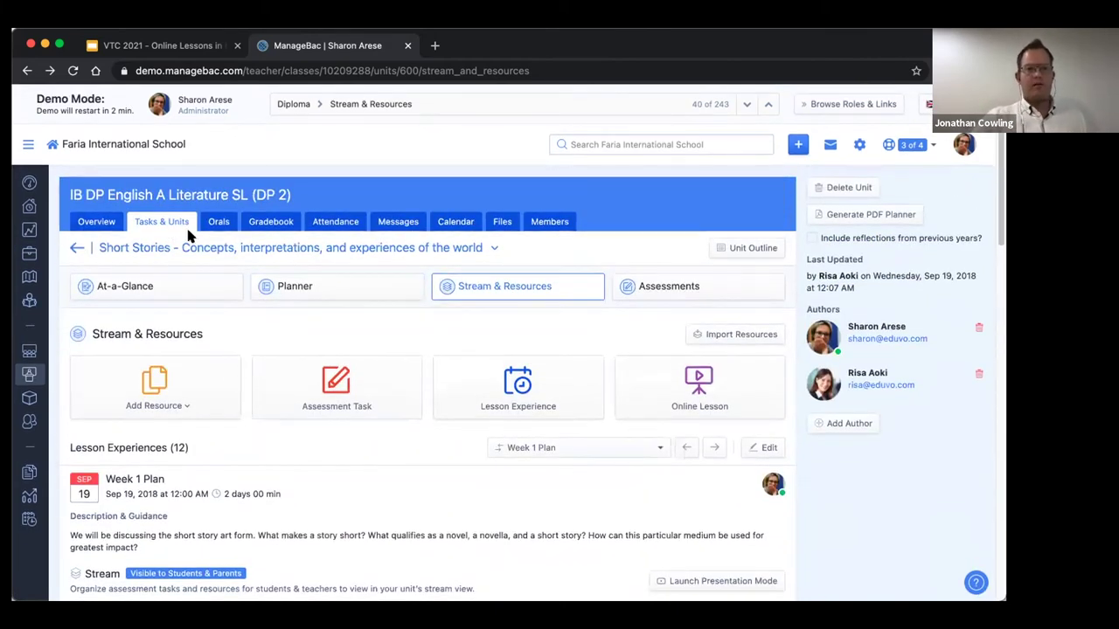
From the class Overview, go to Tasks & Units and open the Short Stories unit in the Unit Calendar.
left_click(86, 222)
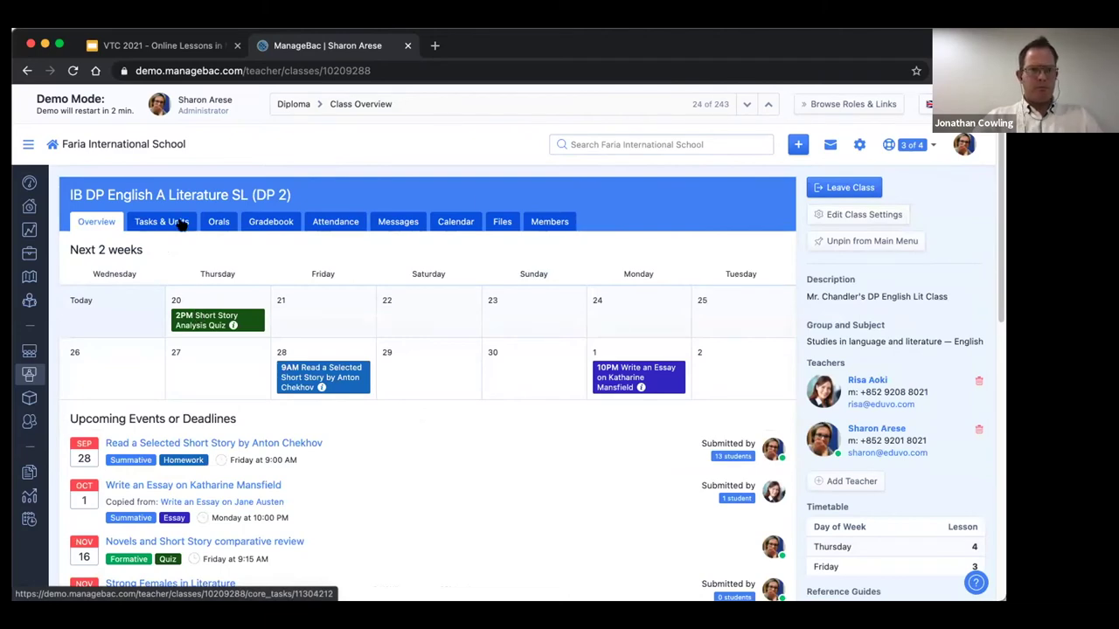
scroll(227, 445, "down", 2)
scroll(227, 445, "down", 10)
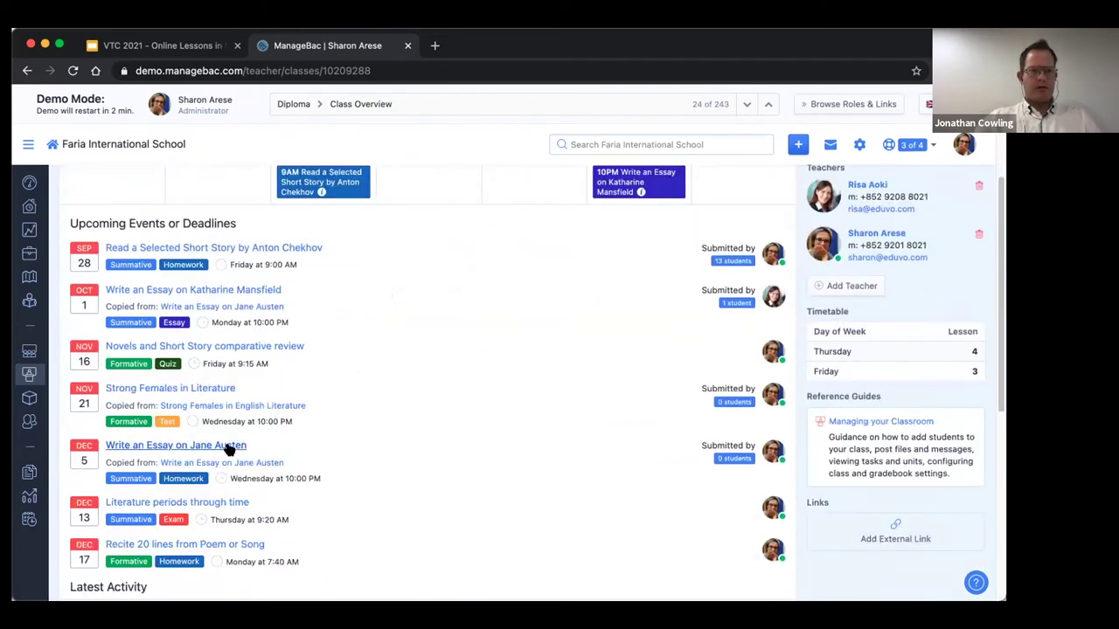
scroll(226, 446, "up", 12)
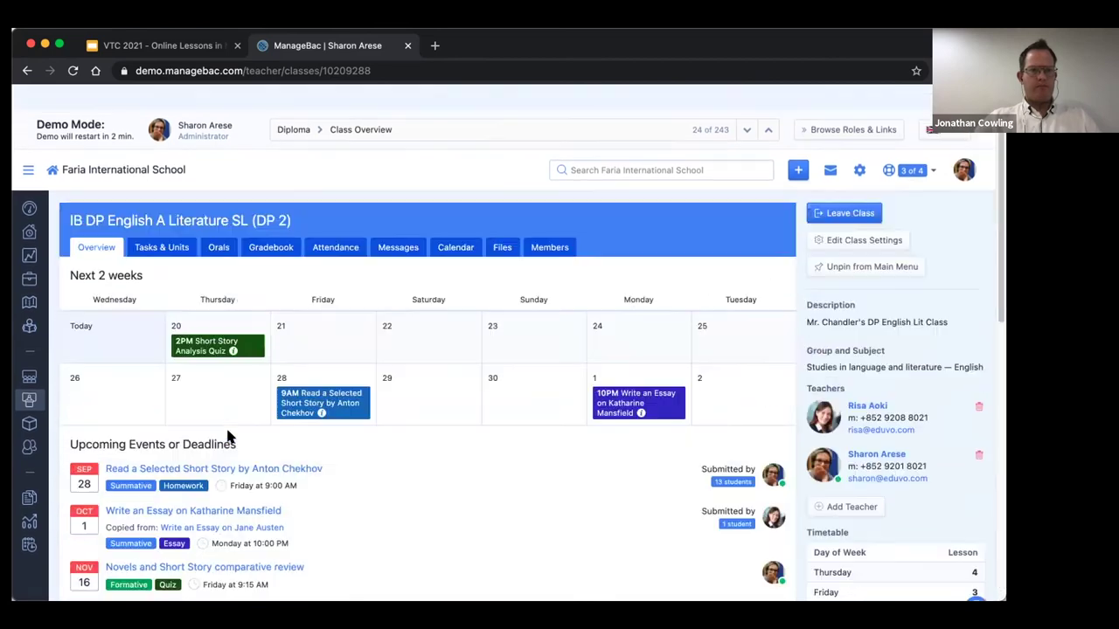
left_click(162, 223)
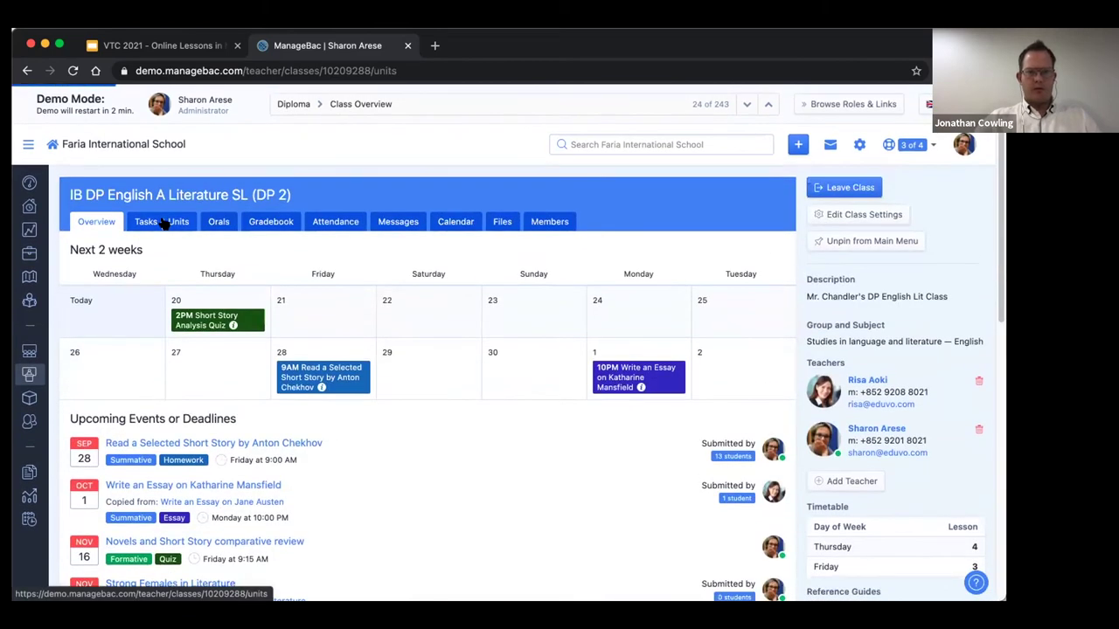
scroll(403, 398, "down", 3)
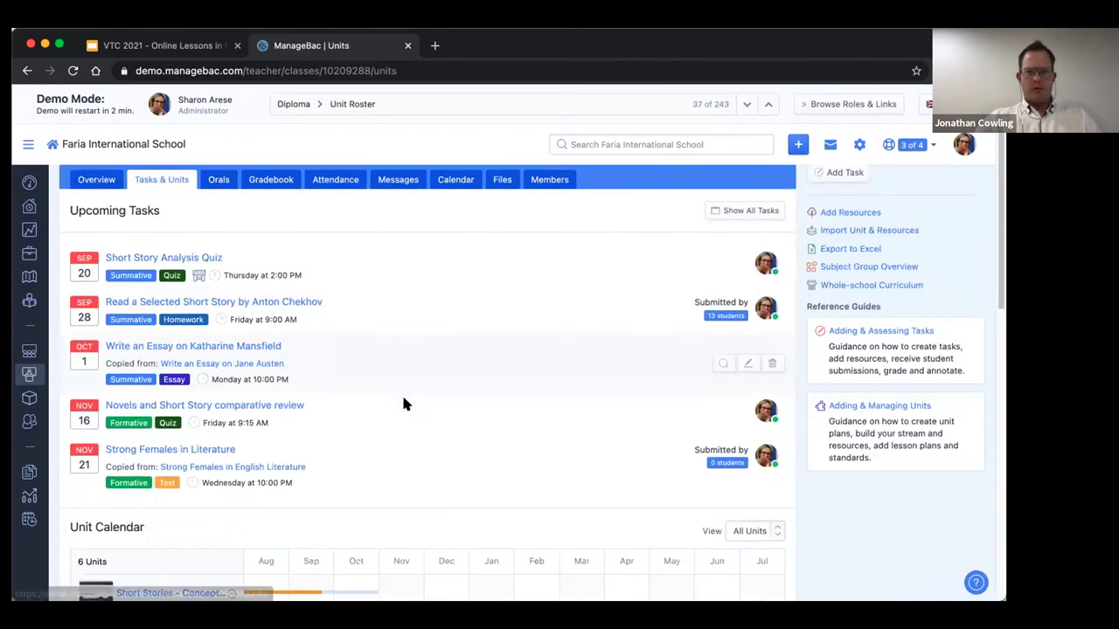
scroll(403, 402, "down", 2)
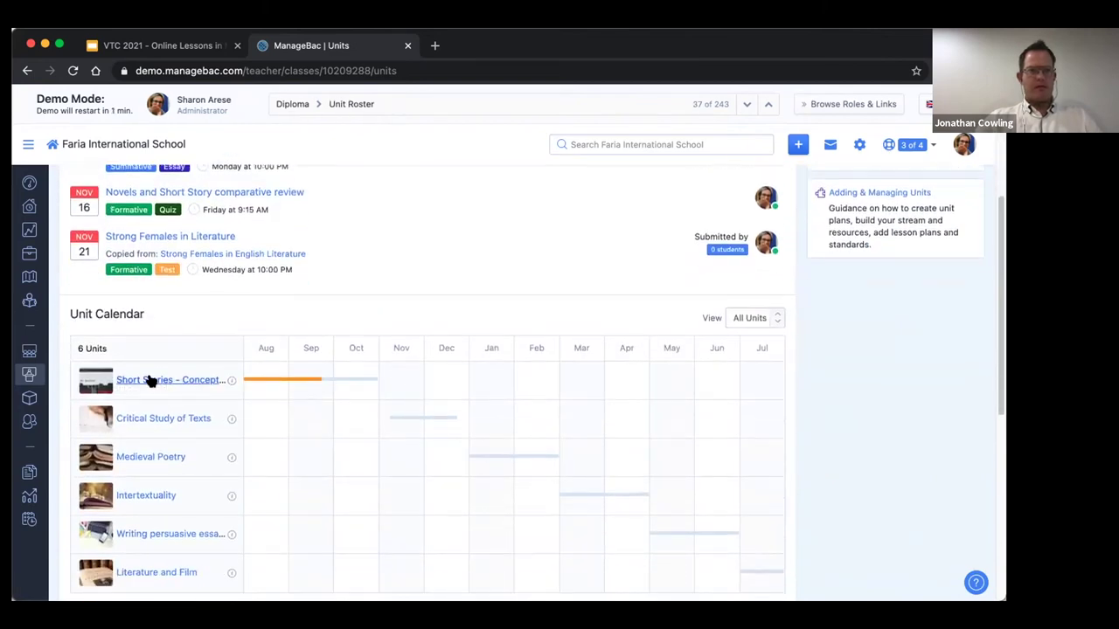
left_click(149, 381)
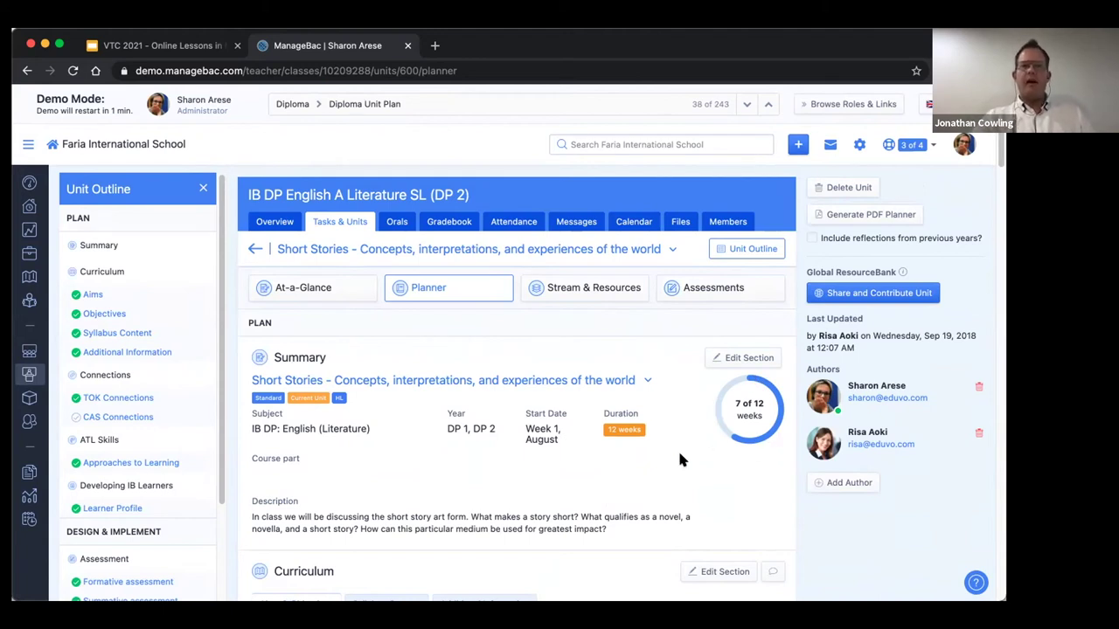
Open the First Short Stories Meeting lesson in Presentation Mode from the unit's Stream & Resources.
left_click(585, 286)
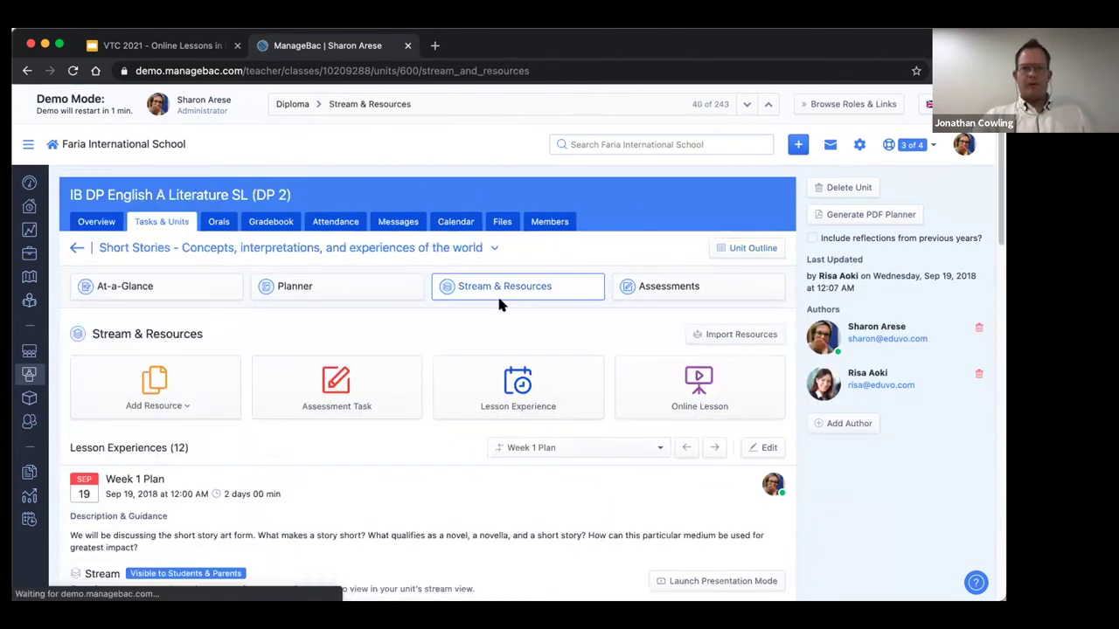
scroll(498, 297, "down", 5)
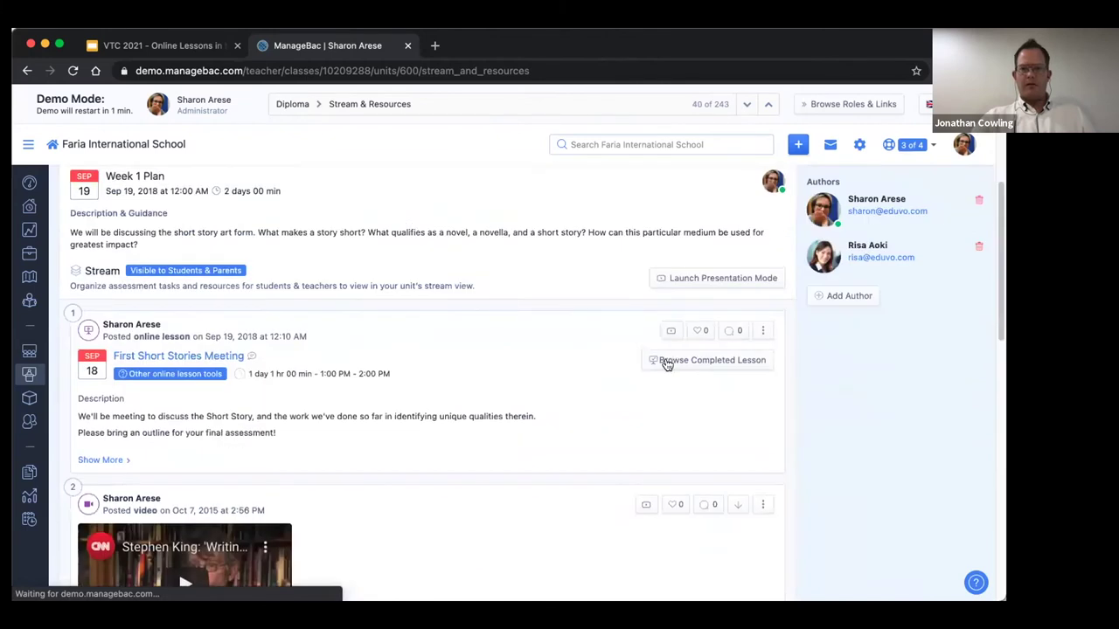
left_click(662, 358)
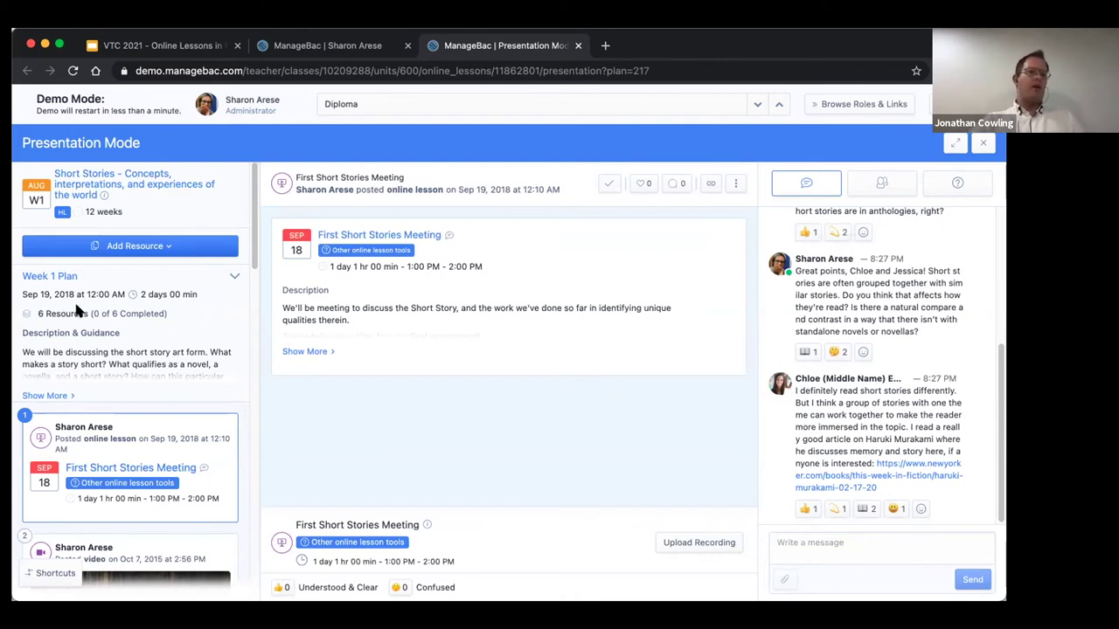
Show the Interview with Stephen King video in the main pane, then glance at the Add Resource options.
scroll(130, 350, "down", 5)
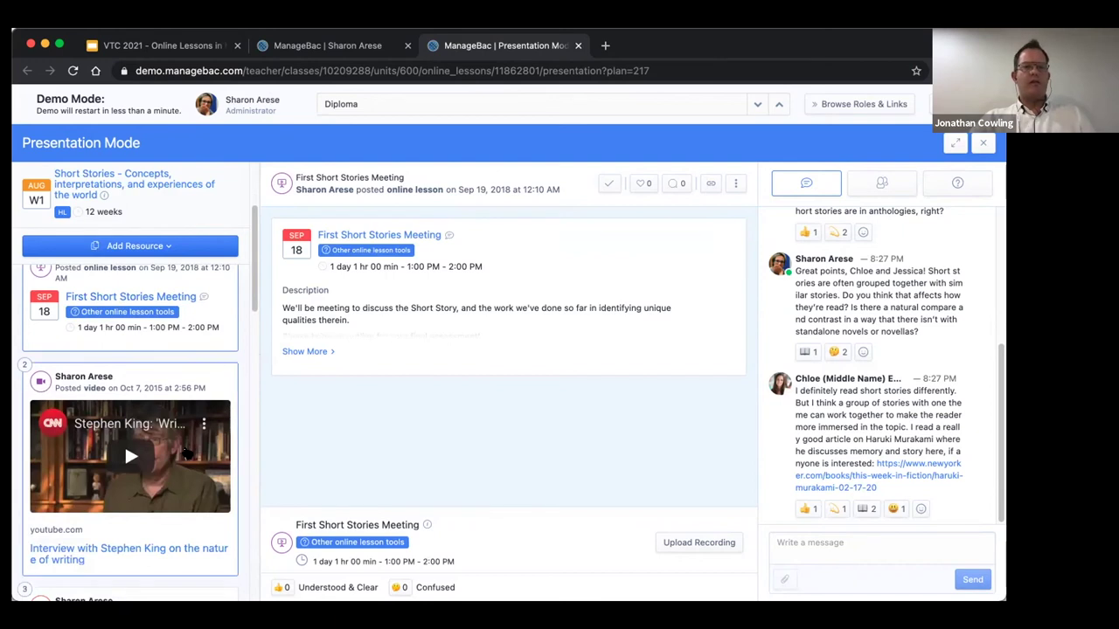
left_click(186, 453)
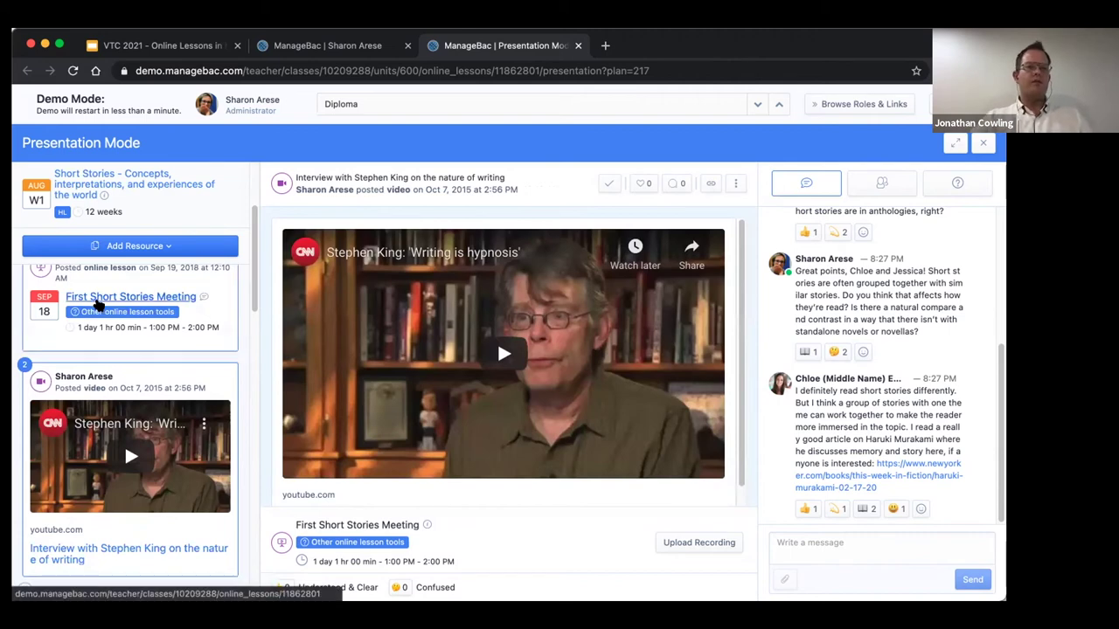
scroll(174, 323, "up", 5)
left_click(161, 248)
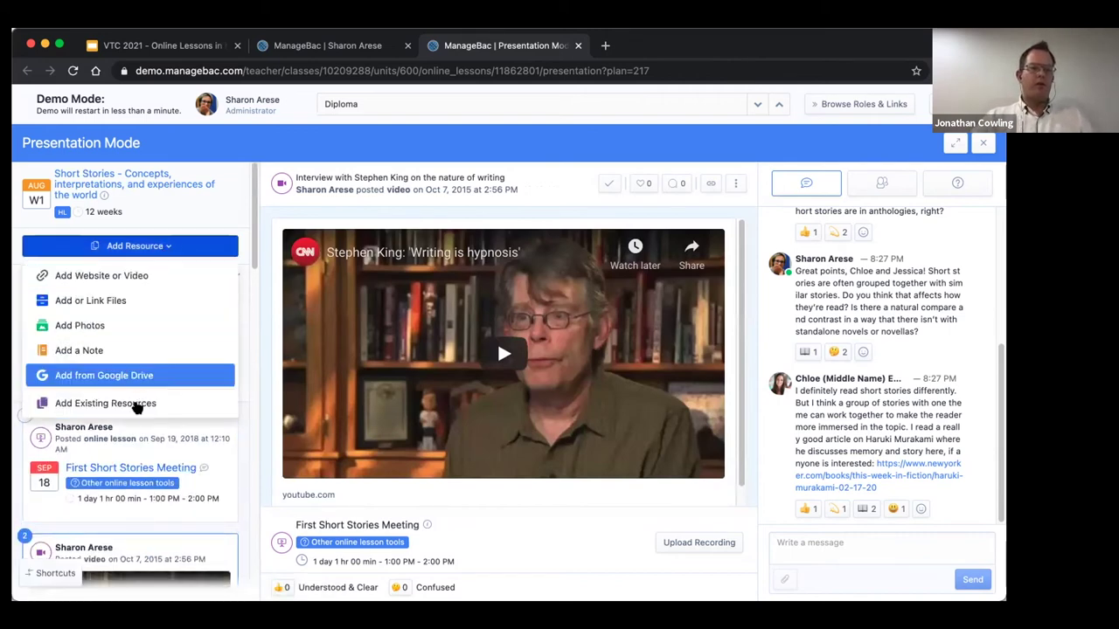
left_click(243, 431)
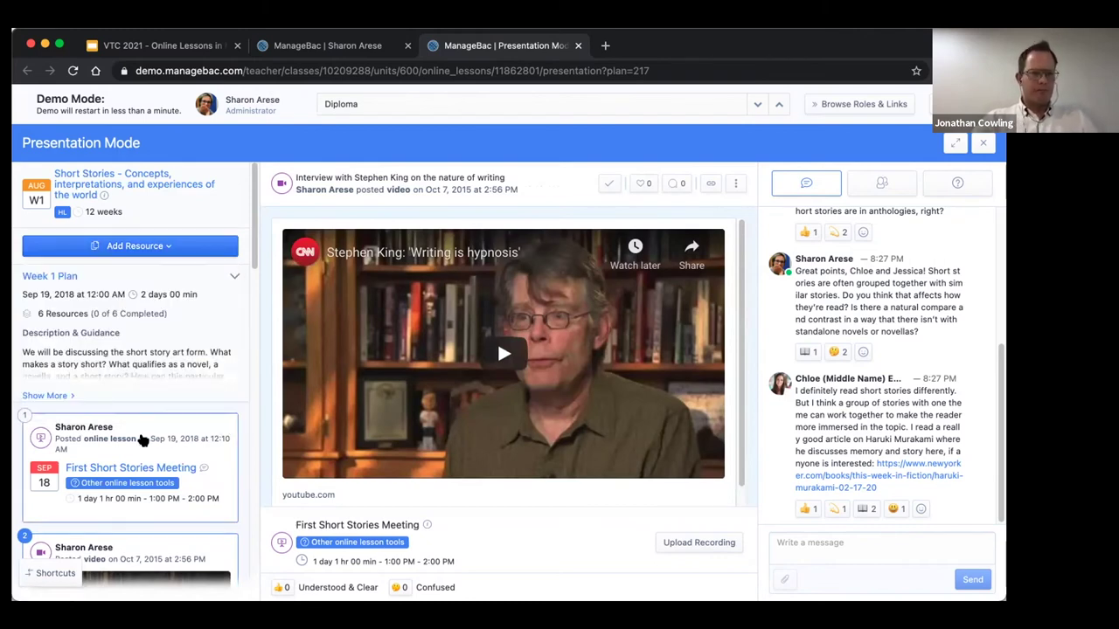